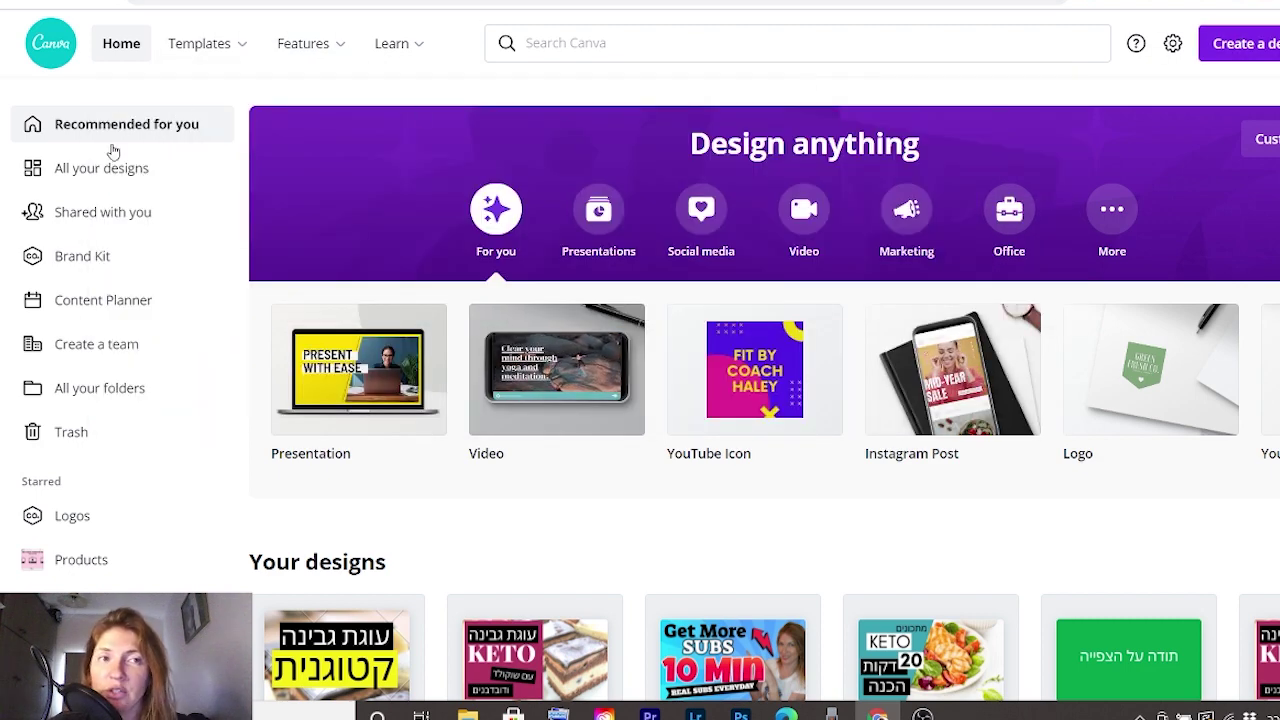
Open the Pink Reminder Instagram Template from All your designs and briefly view its Download options.
click(103, 170)
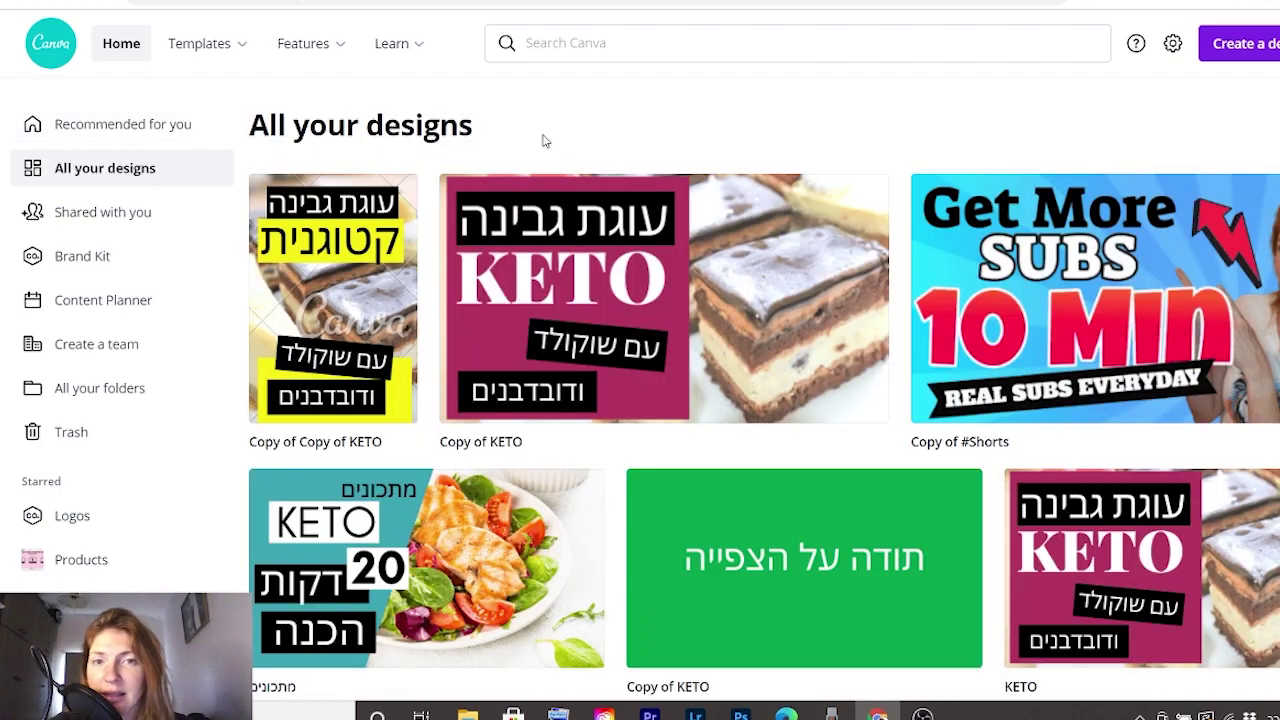
scroll(688, 218, down, 7)
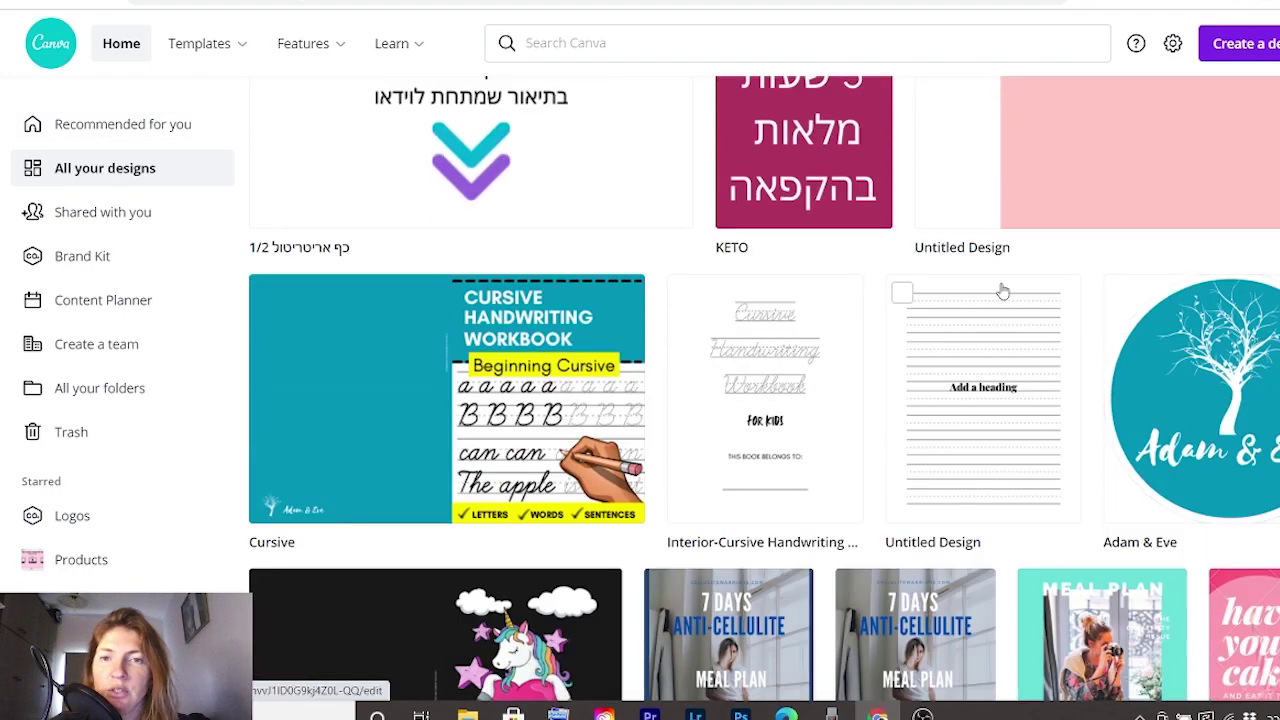
scroll(1035, 300, down, 3)
scroll(1035, 300, down, 3)
scroll(1034, 290, down, 5)
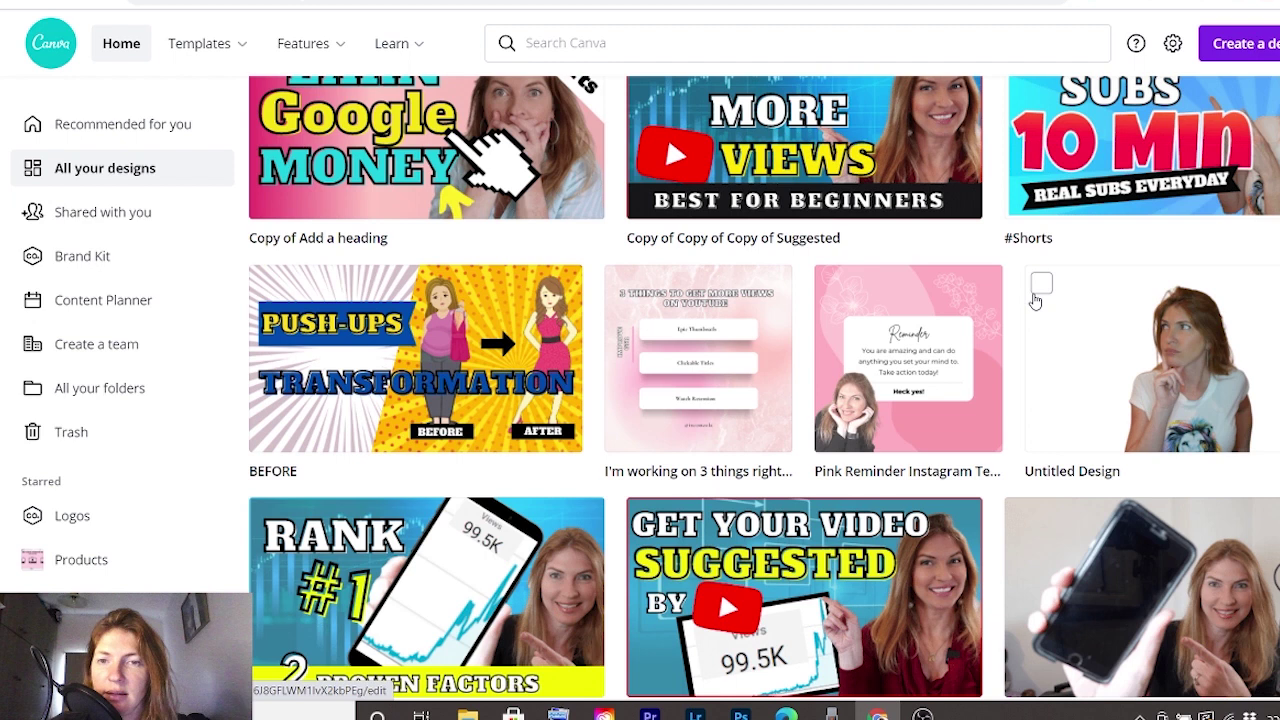
click(921, 297)
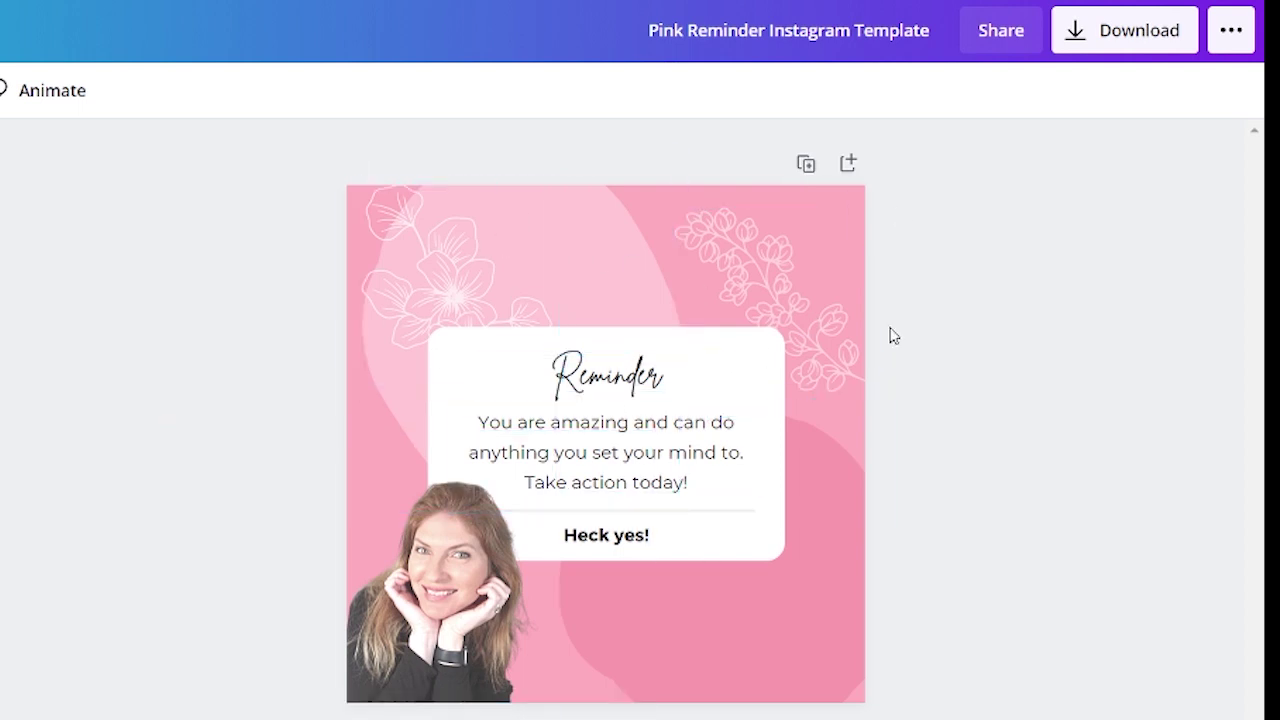
click(1066, 38)
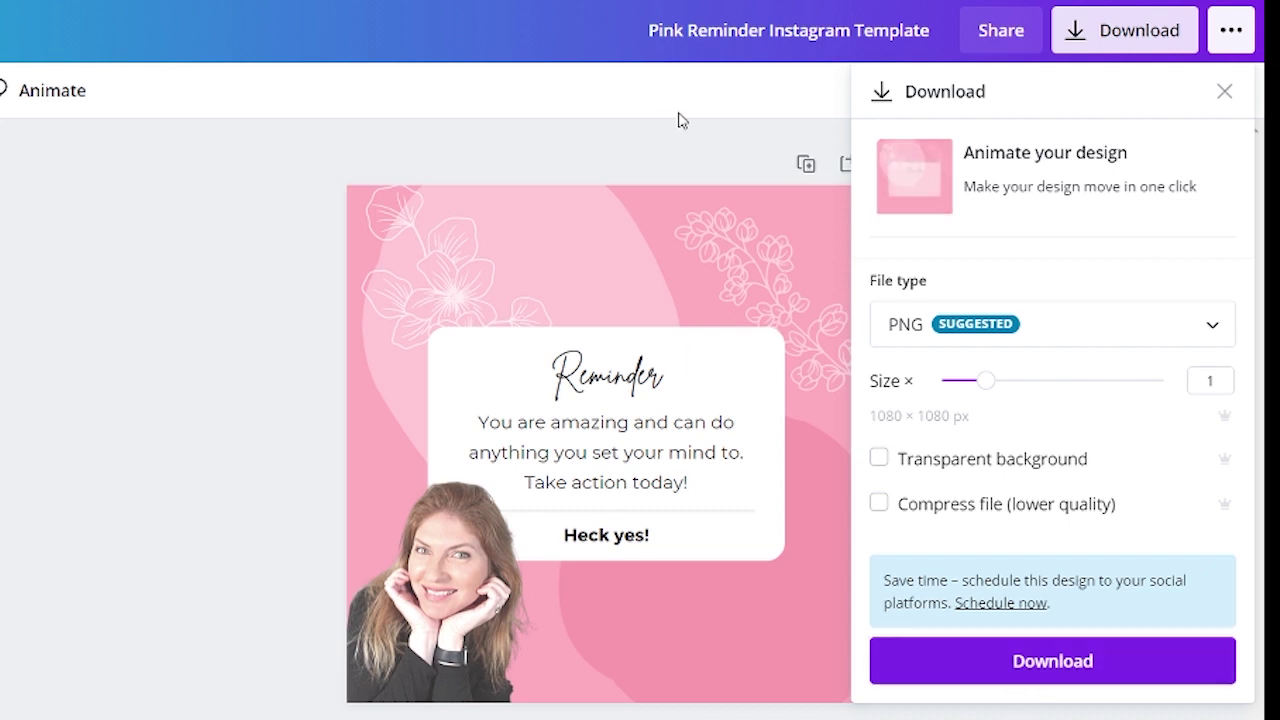
click(1224, 91)
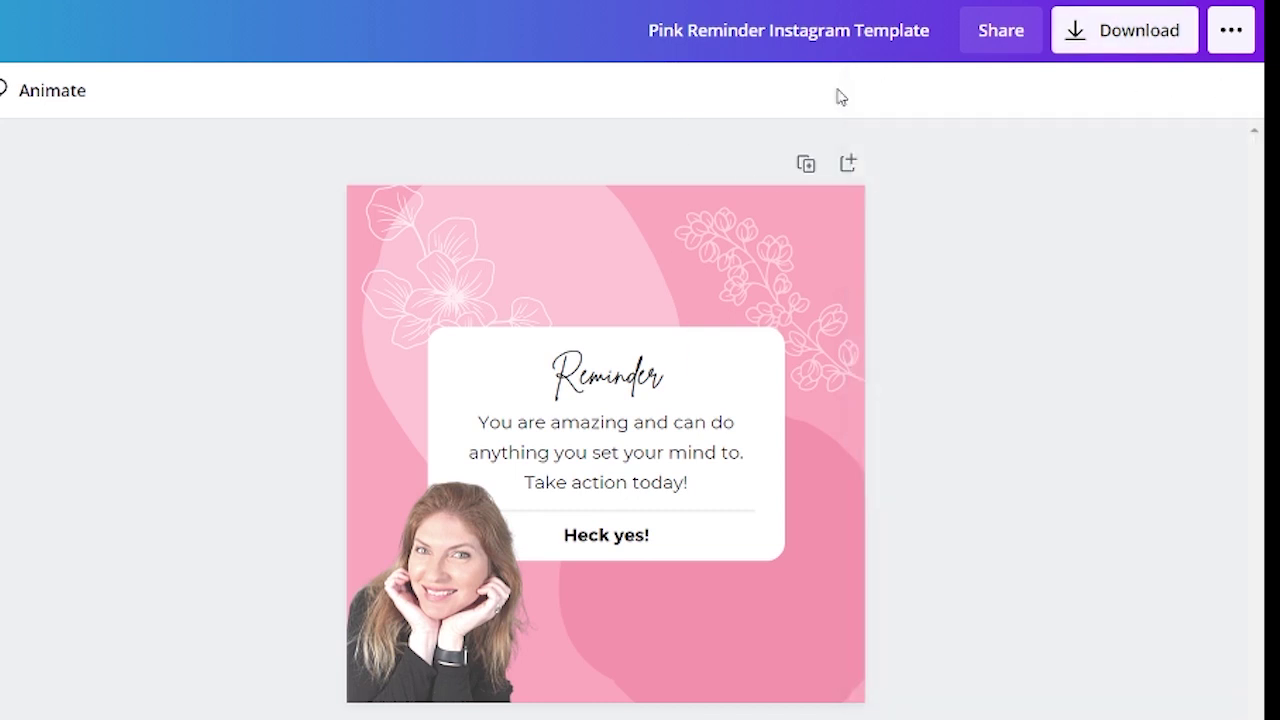
Schedule the design from the ... menu for Sunday, May 16 at 01:01 PM.
click(1232, 32)
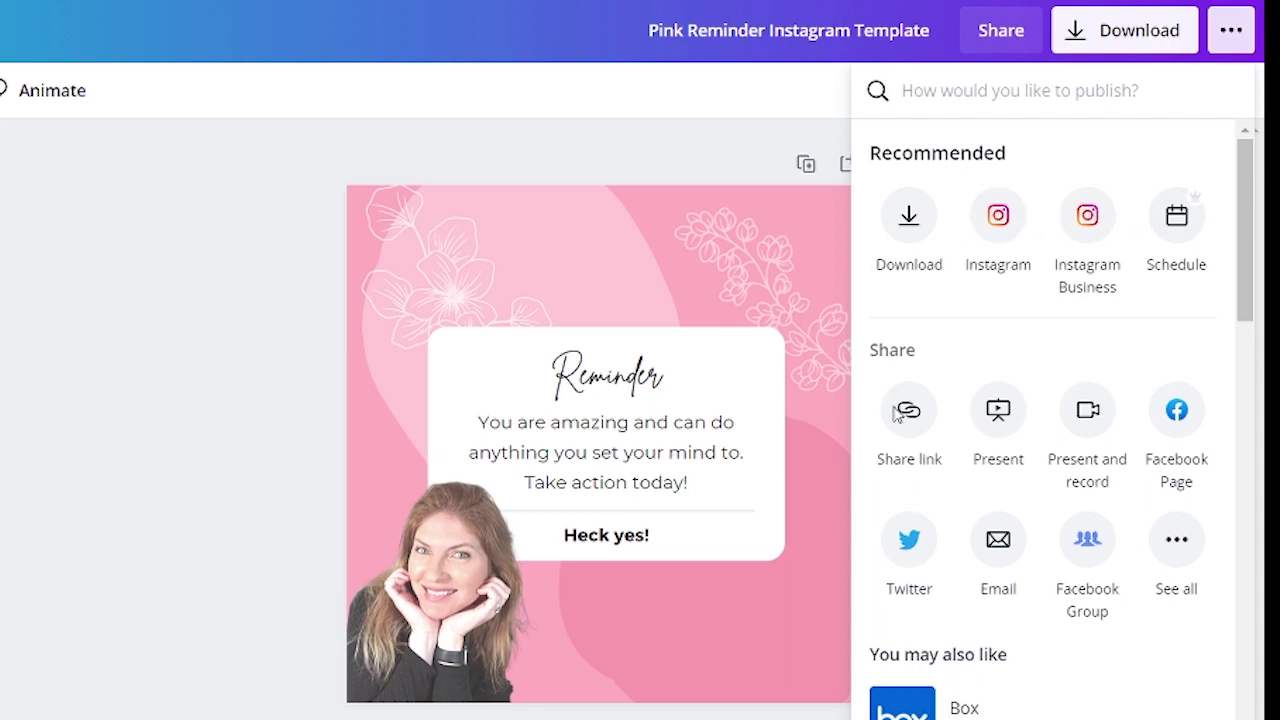
click(1182, 222)
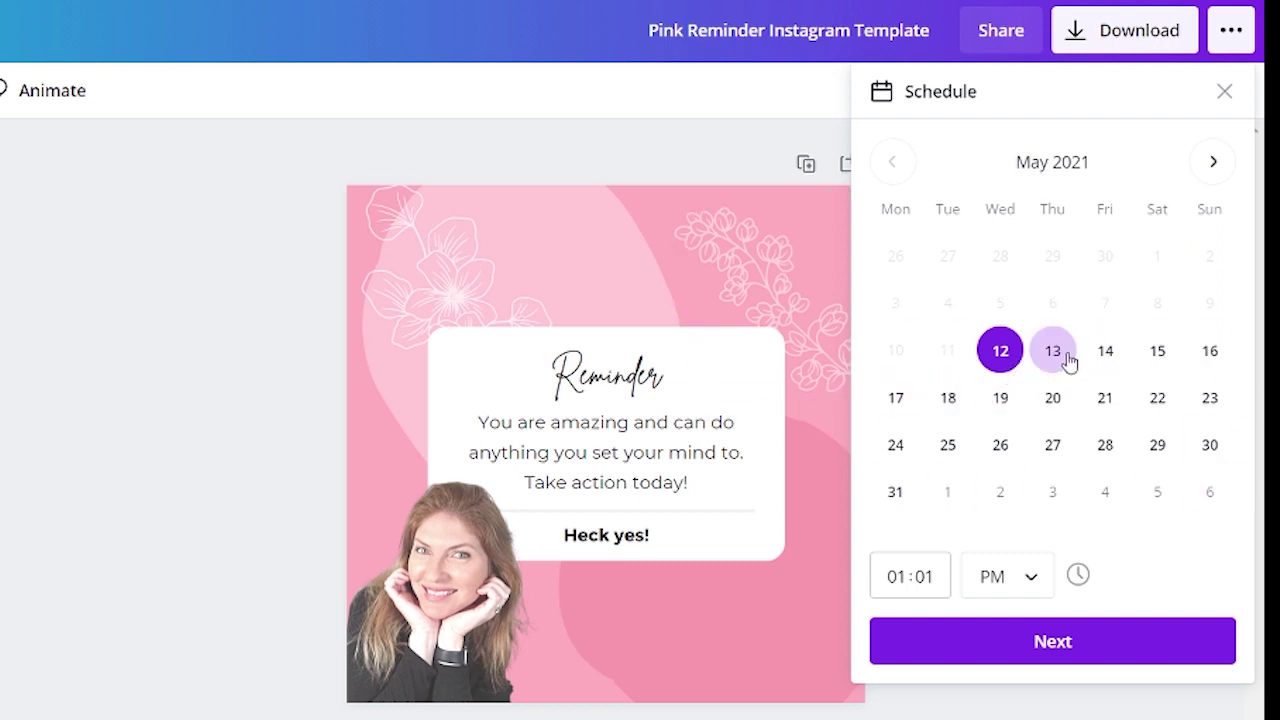
click(1209, 351)
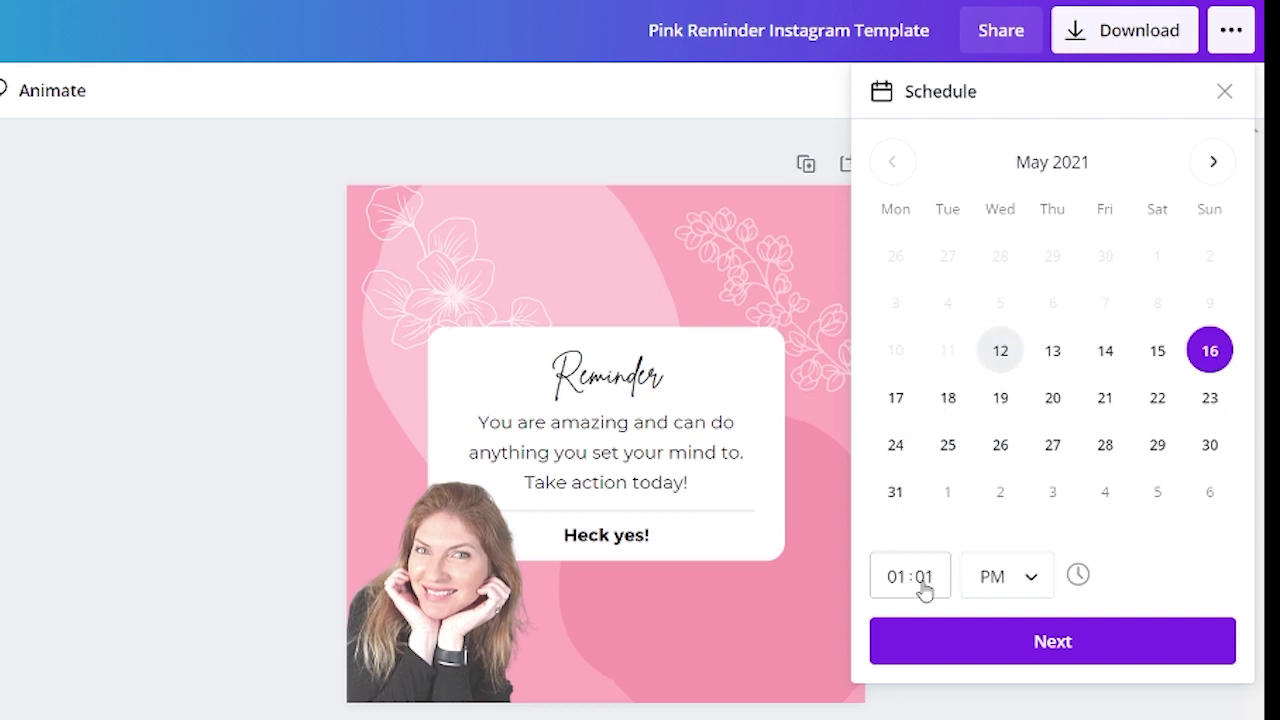
click(1063, 649)
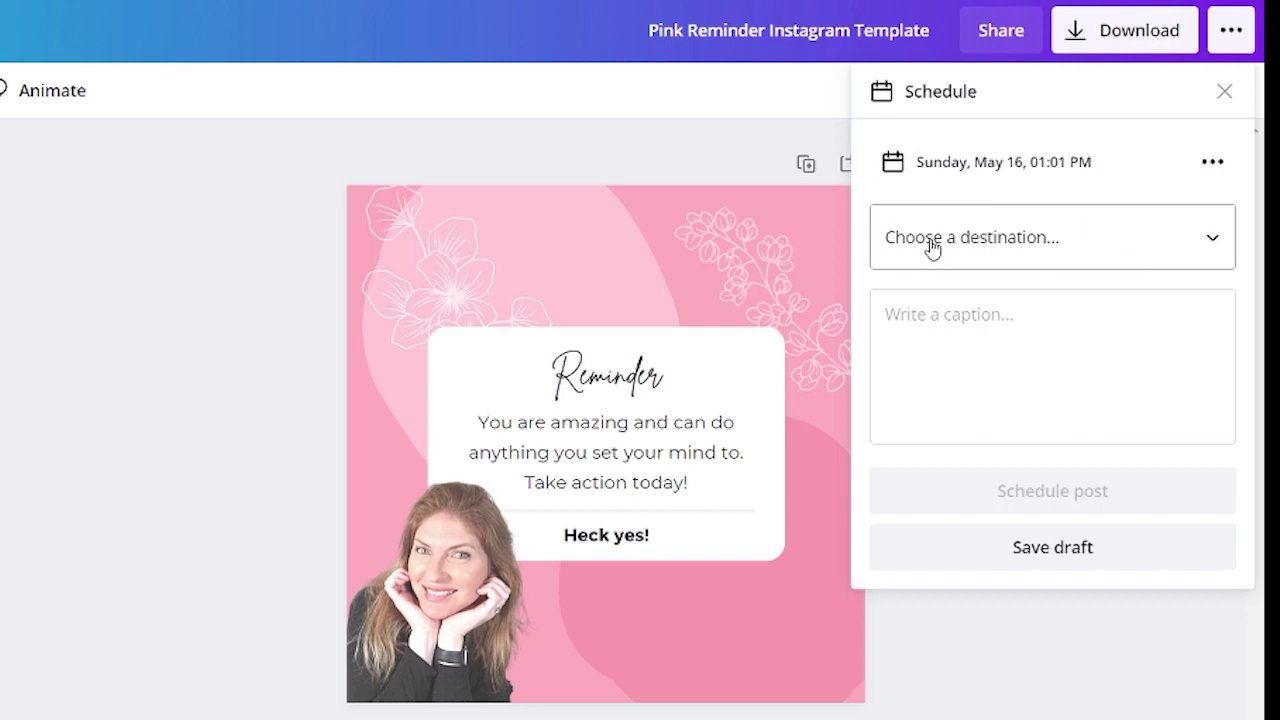
Add Instagram Business as a new Schedule to... destination.
click(1215, 245)
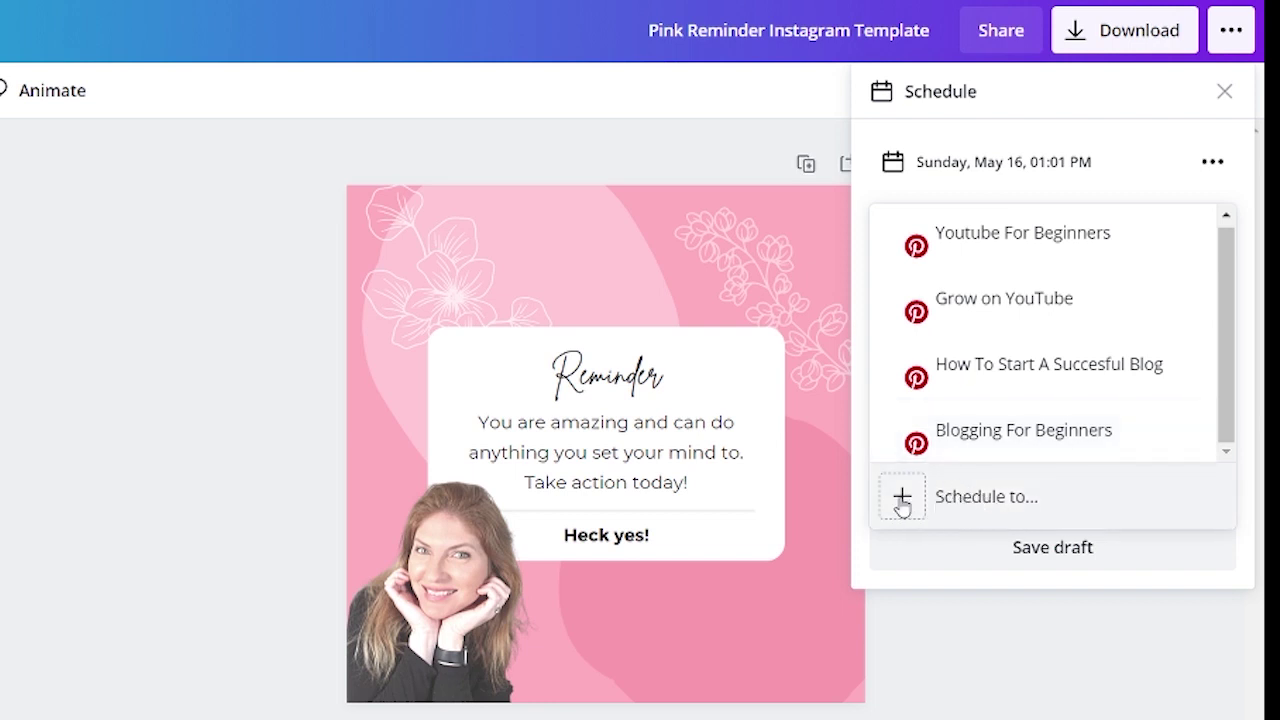
click(902, 500)
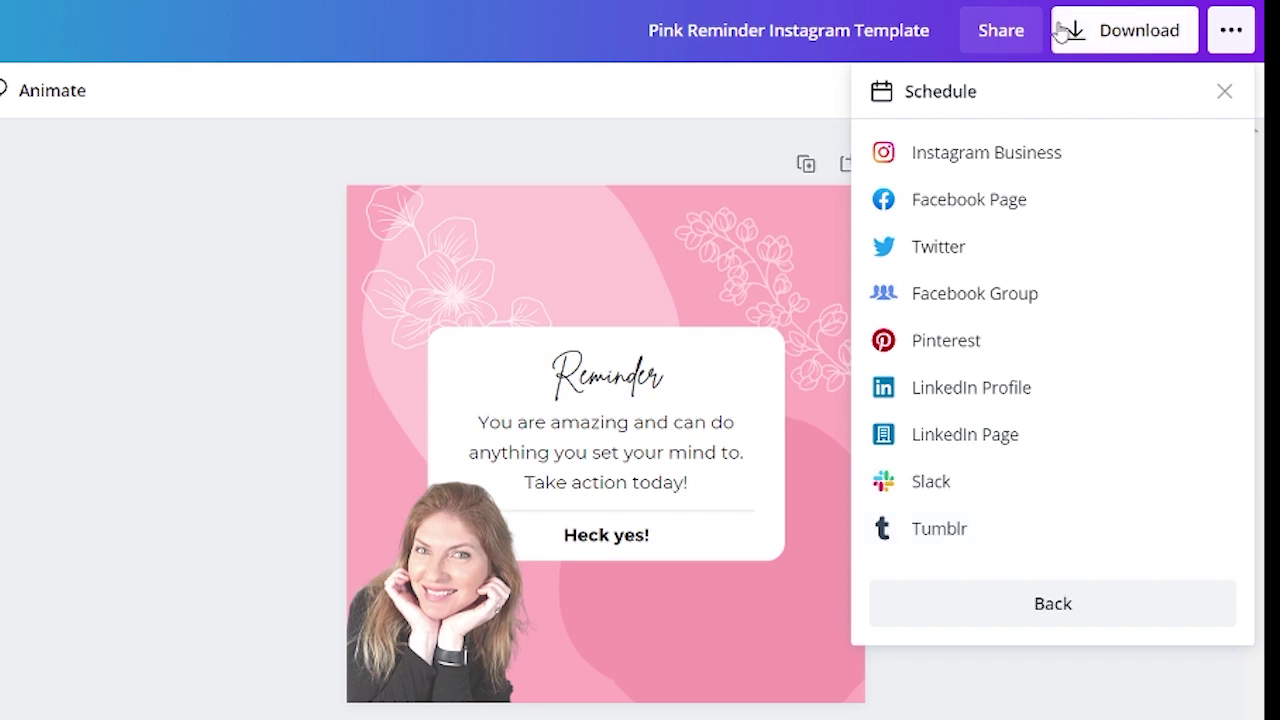
click(1003, 165)
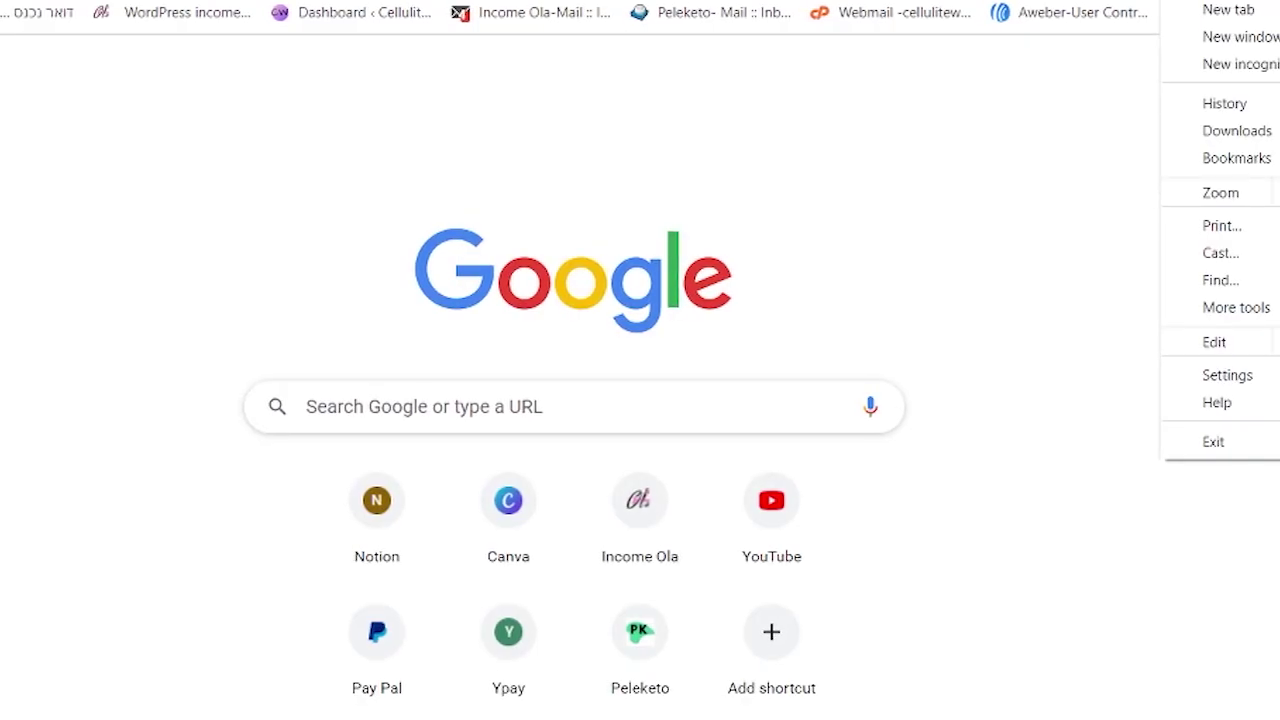
mouse_move(1240, 157)
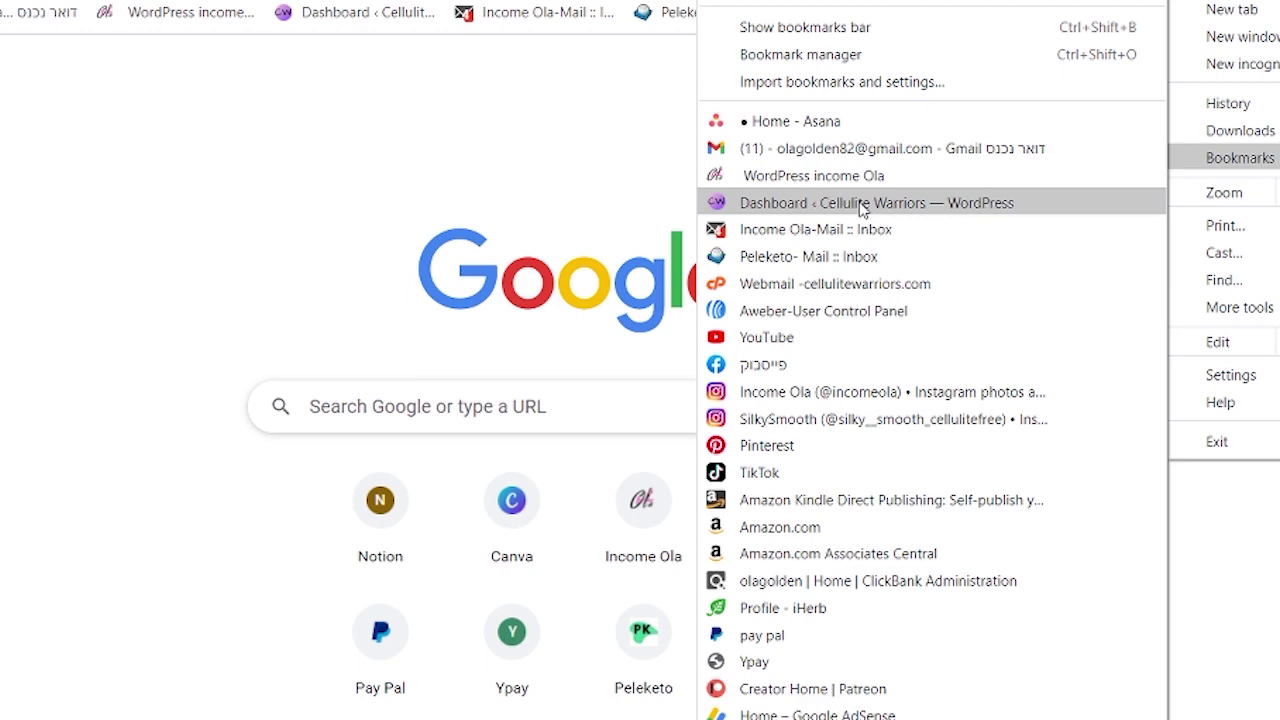
Check the Instagram profile's Professional Account settings, then open the Facebook Page linking help article.
click(925, 392)
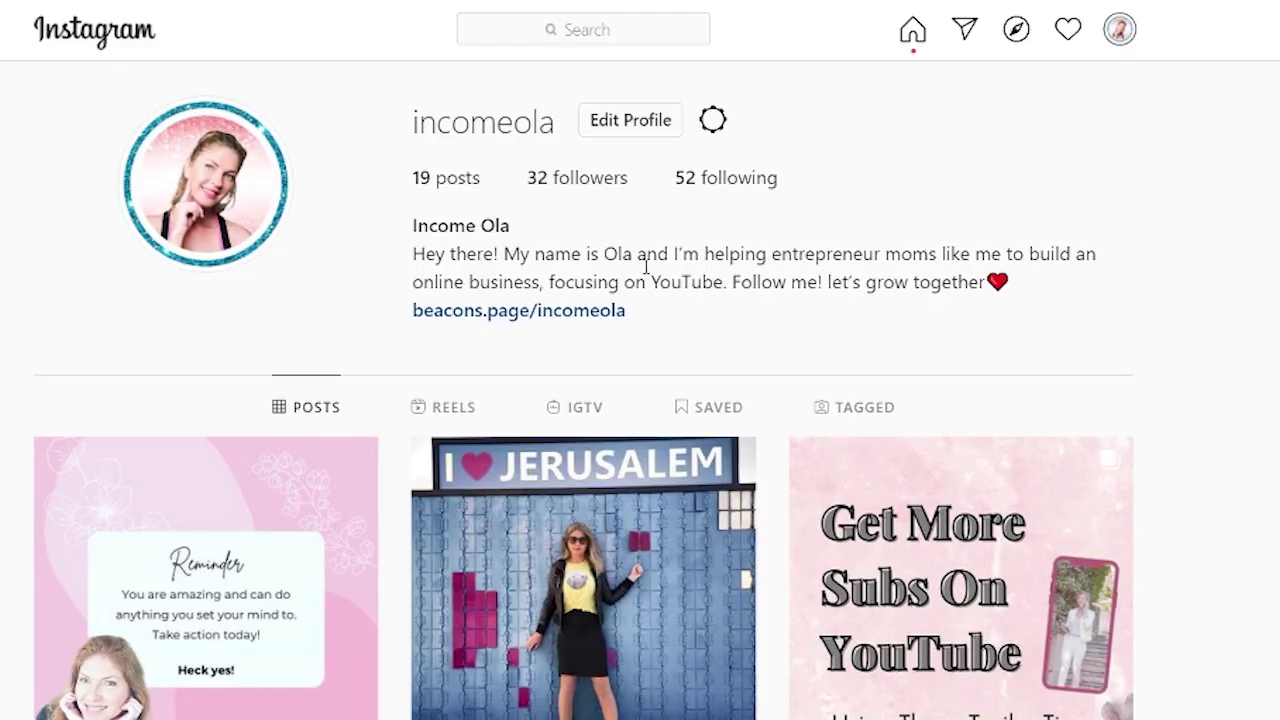
click(714, 124)
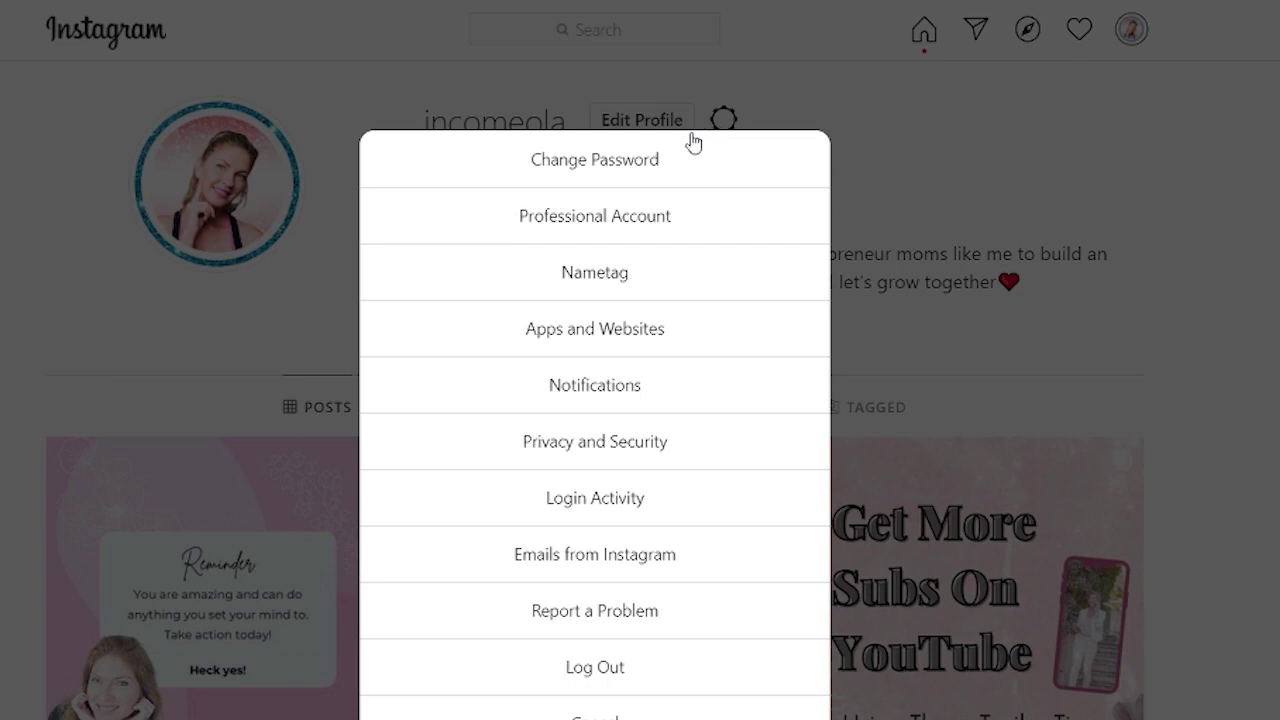
click(641, 218)
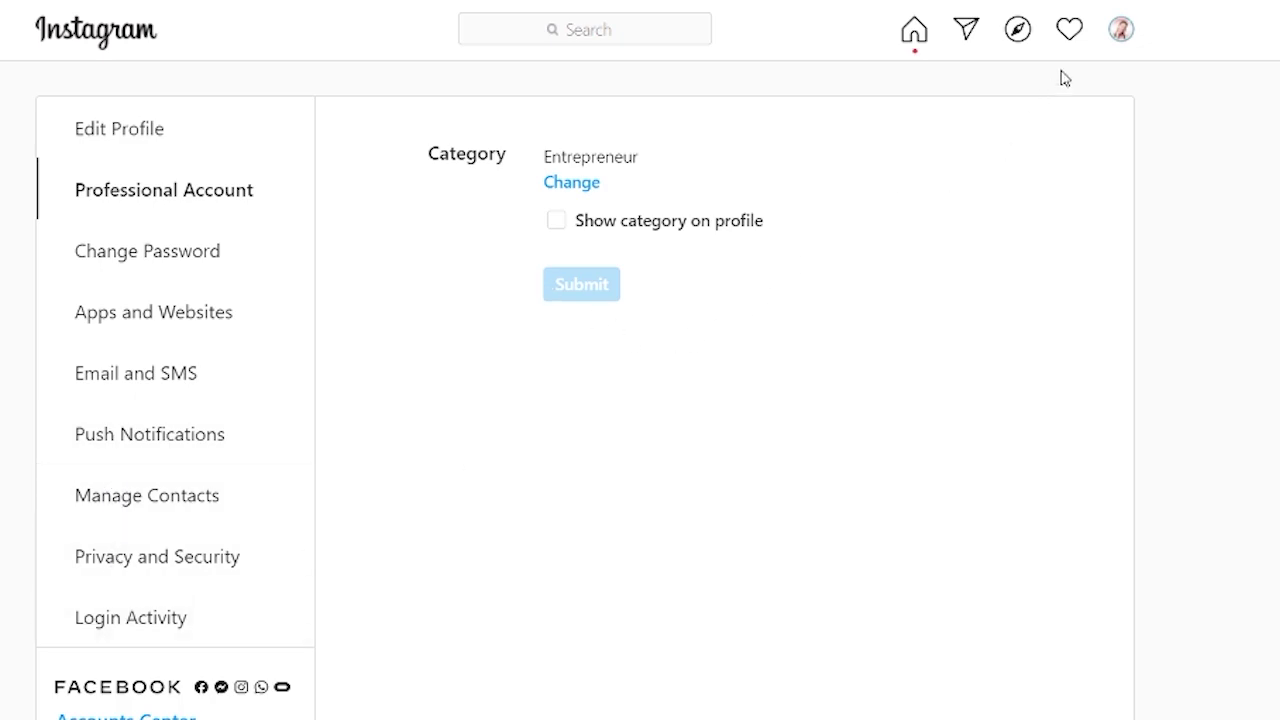
click(919, 38)
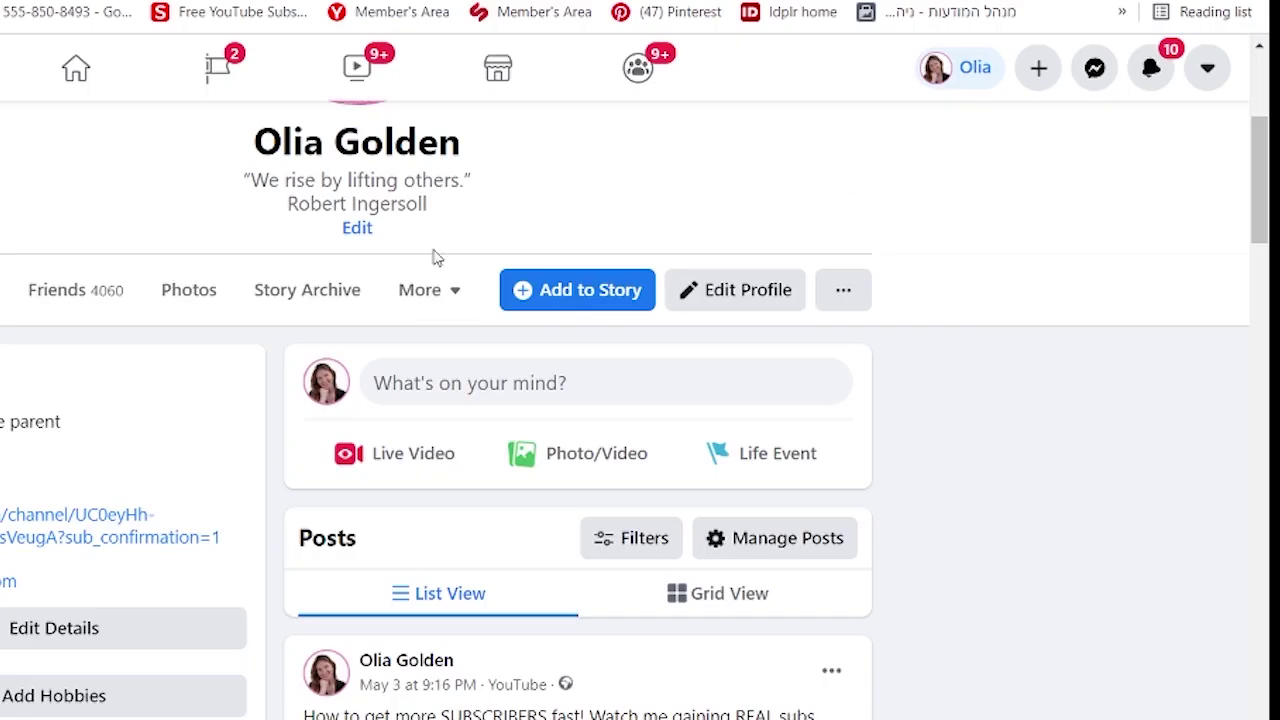
Start a new Facebook Page from the profile's Create menu.
scroll(560, 275, up, 4)
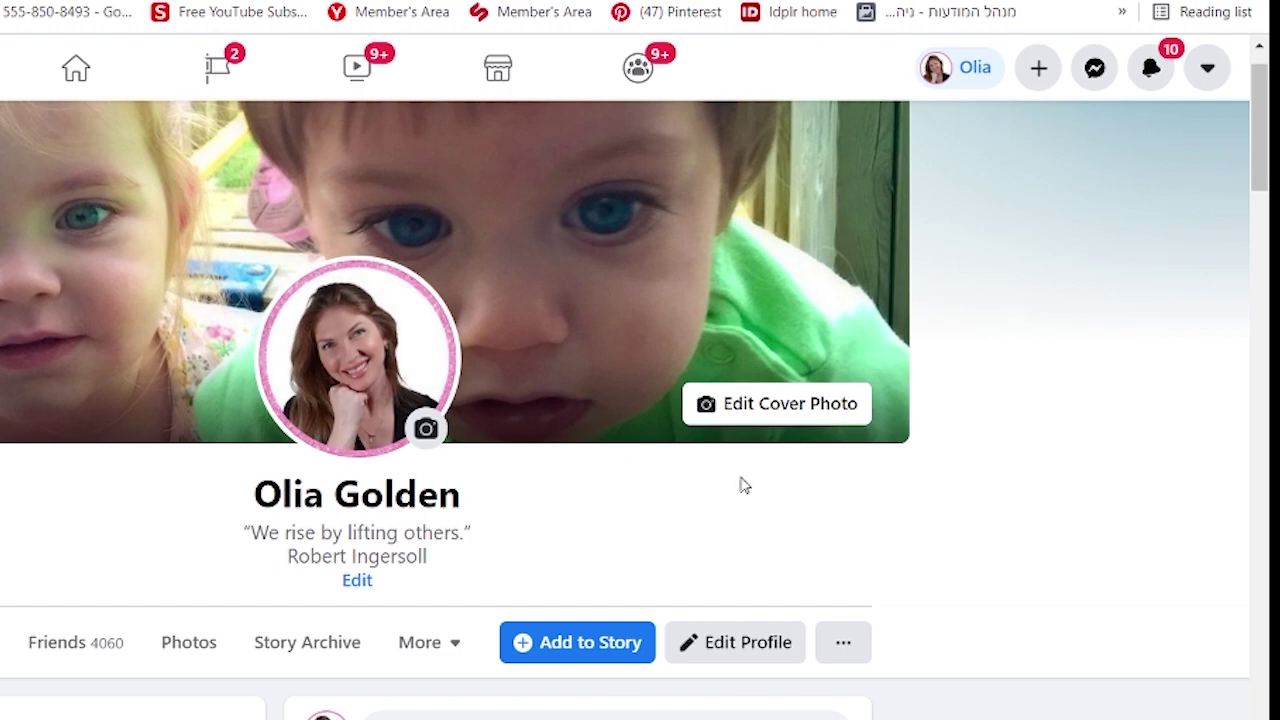
scroll(740, 483, down, 1)
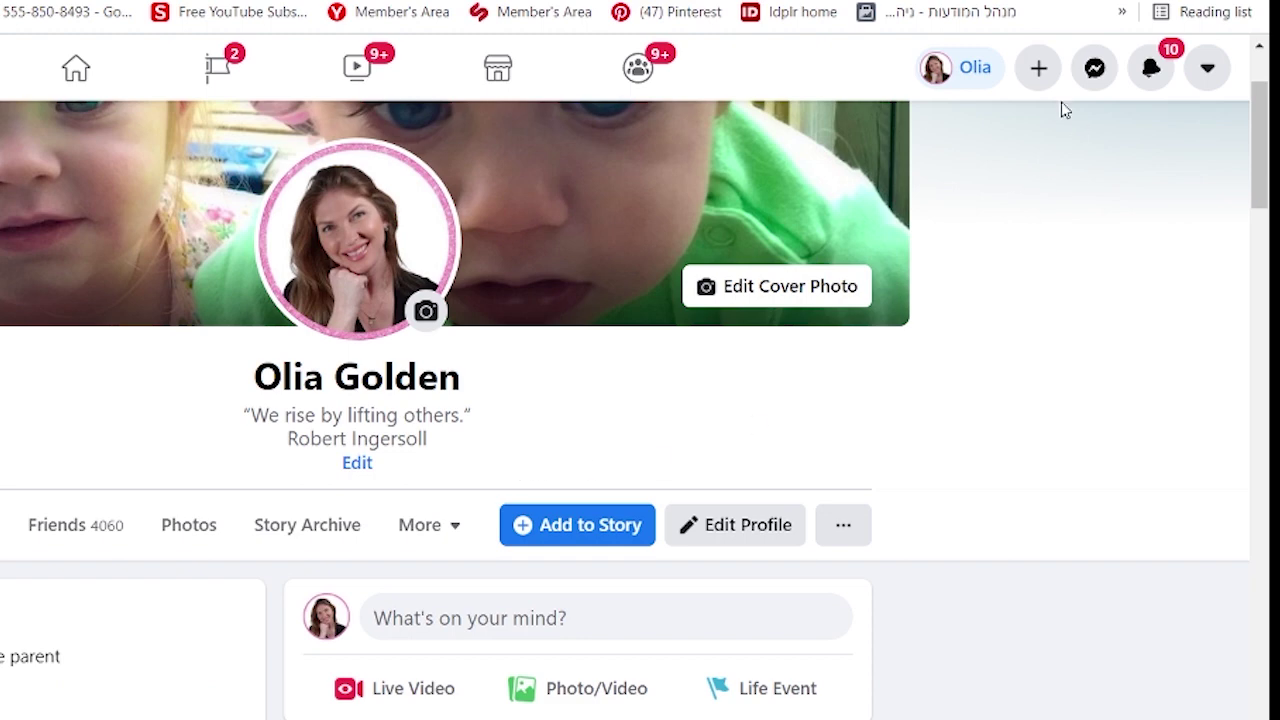
click(1038, 72)
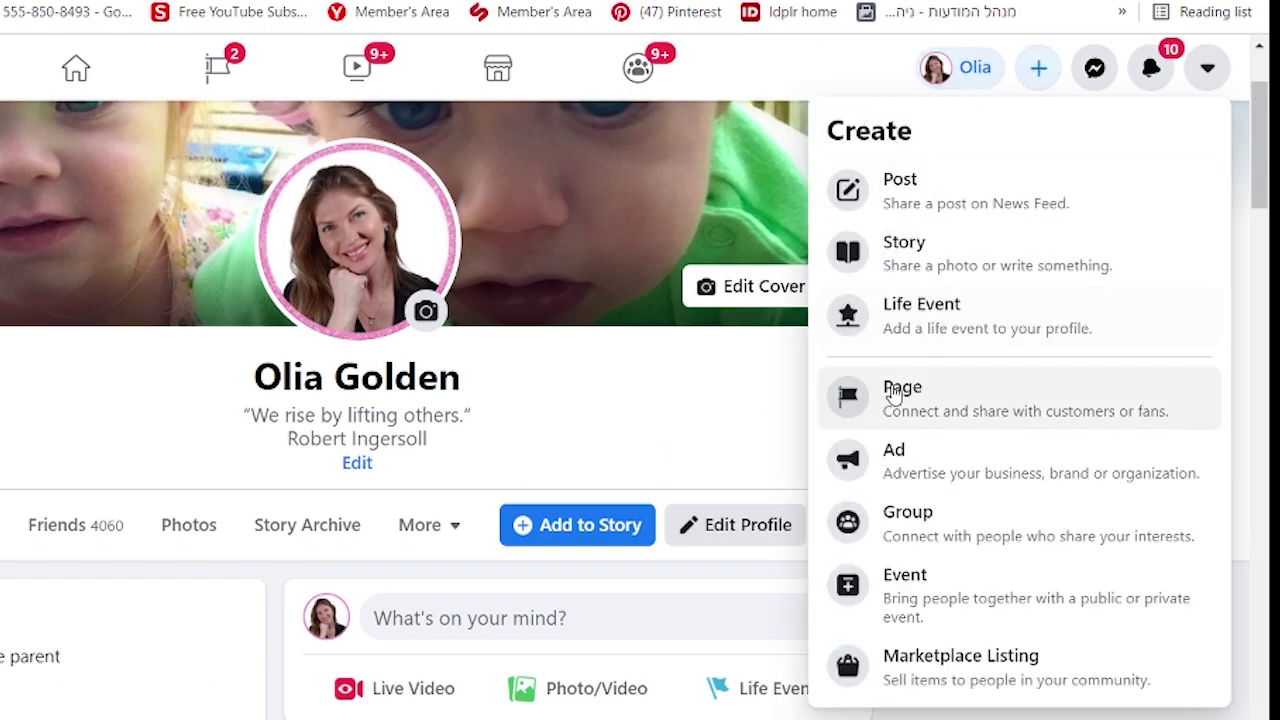
click(934, 410)
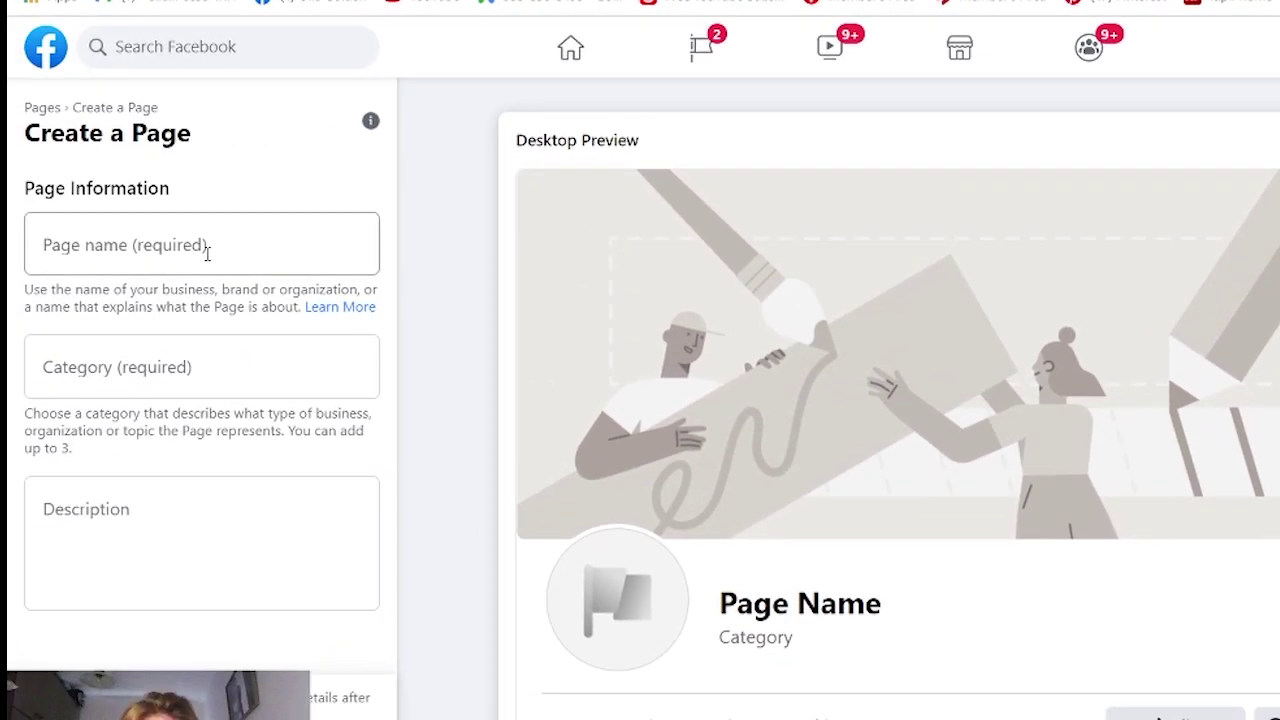
Name the new Page 'Income Ola' and add Entrepreneur and Digital Creator categories.
click(66, 251)
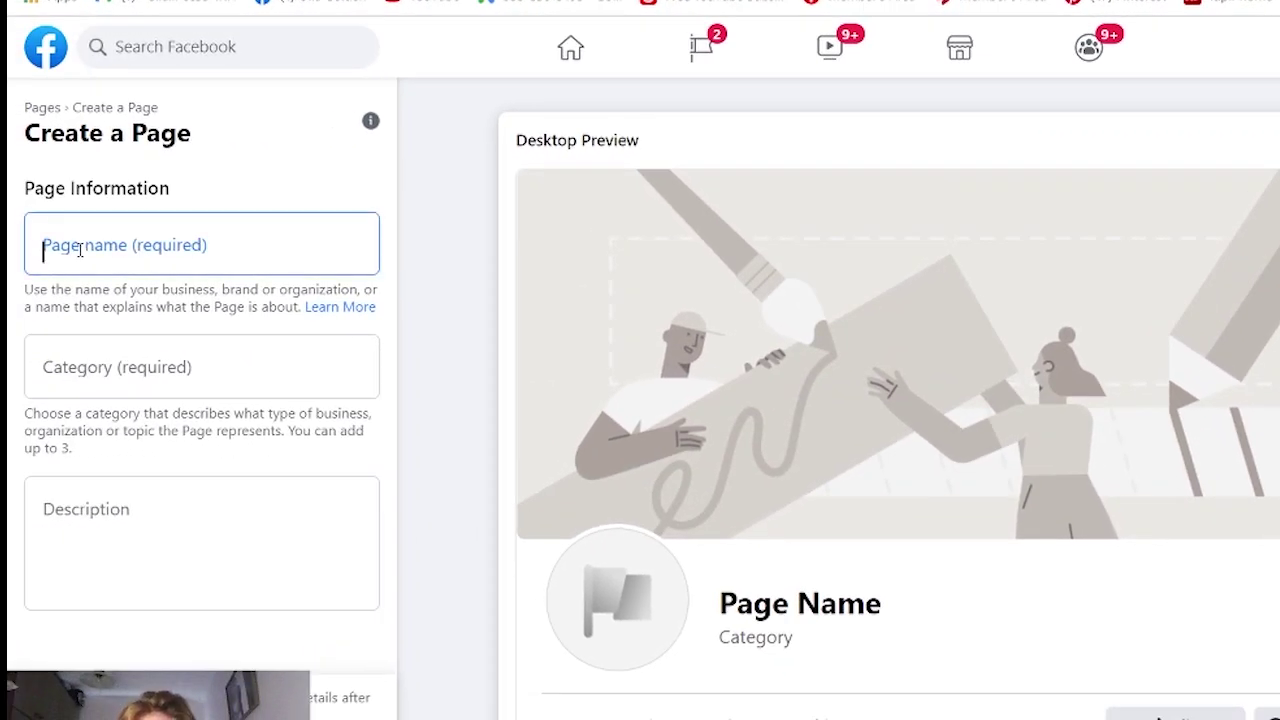
text(In)
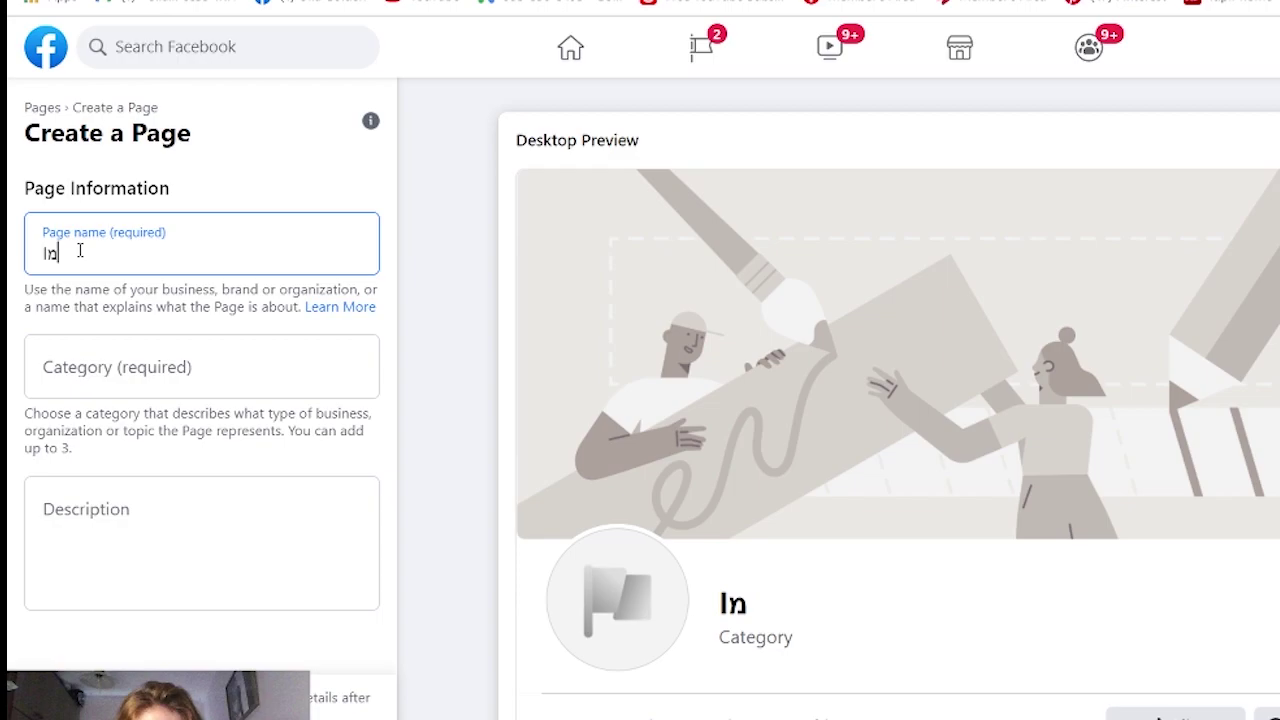
text(come Ola)
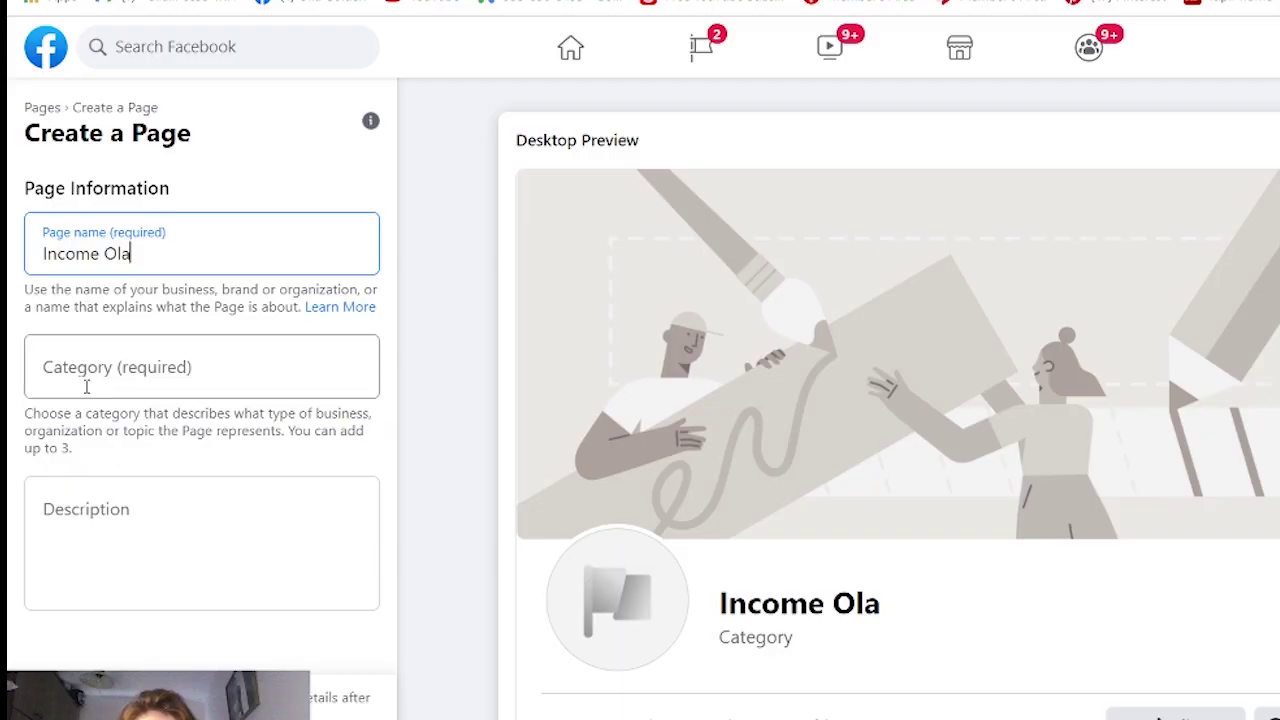
click(77, 380)
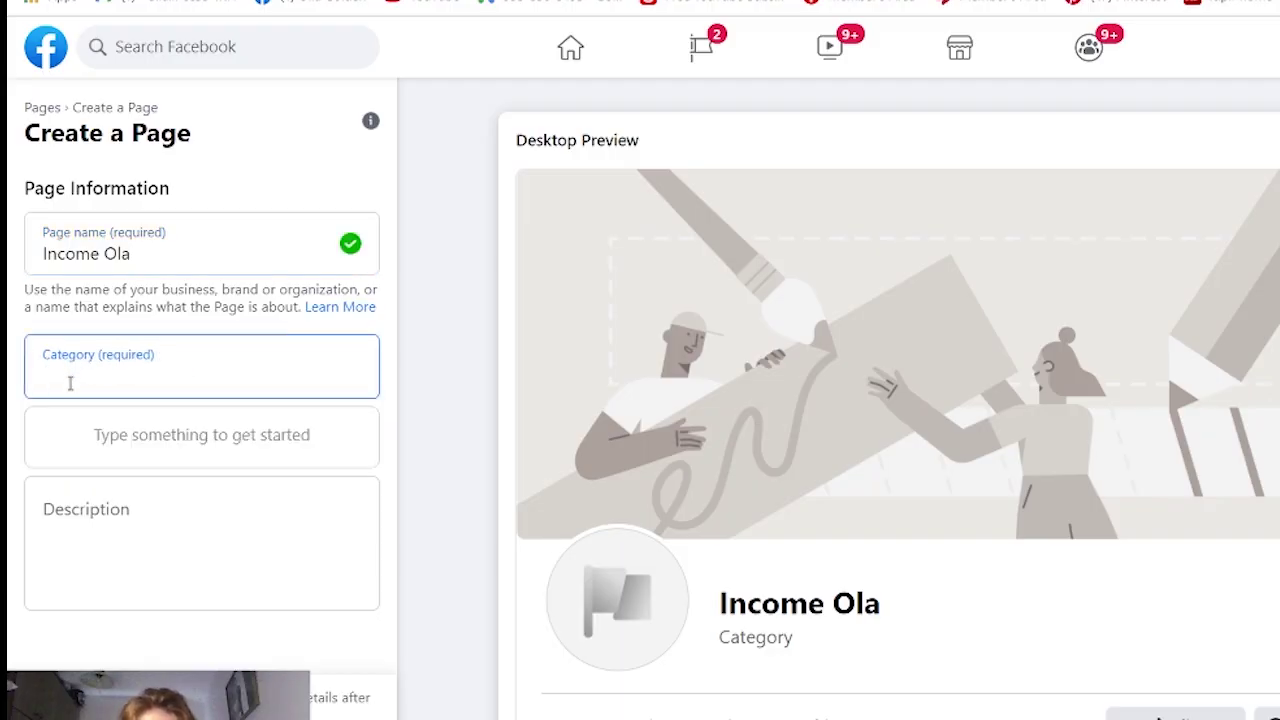
text(ent)
click(109, 437)
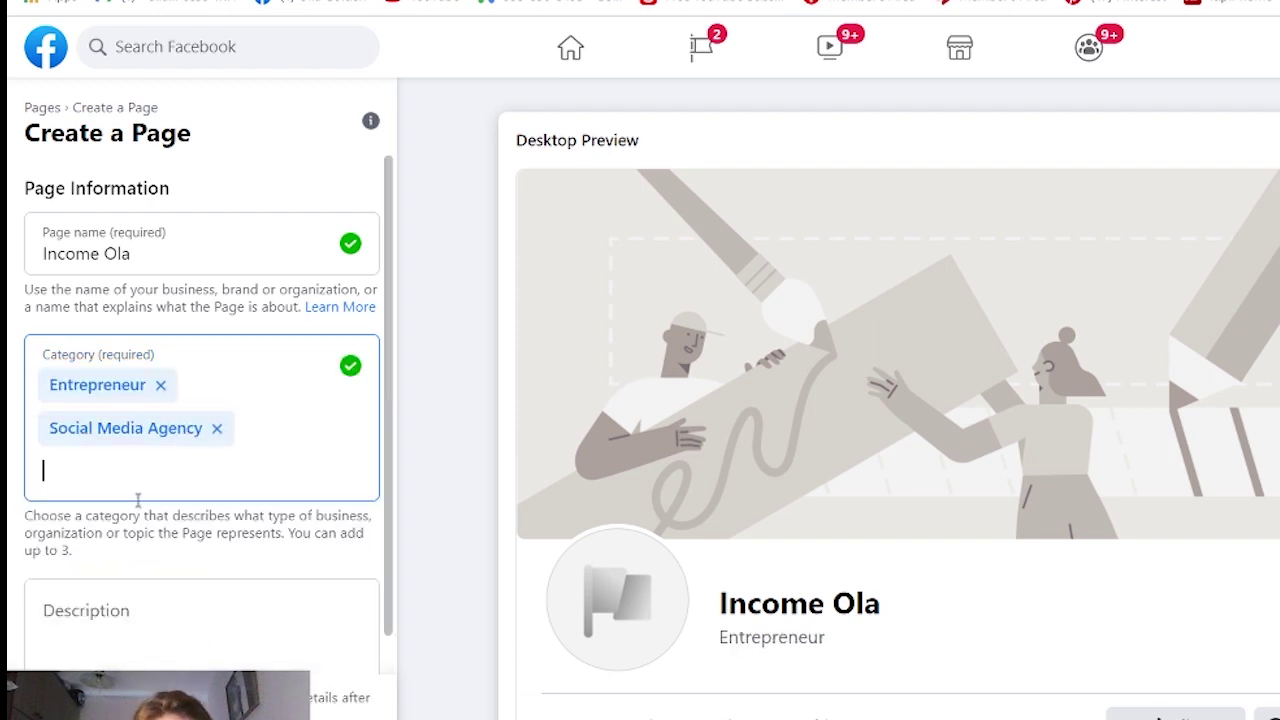
text(digital)
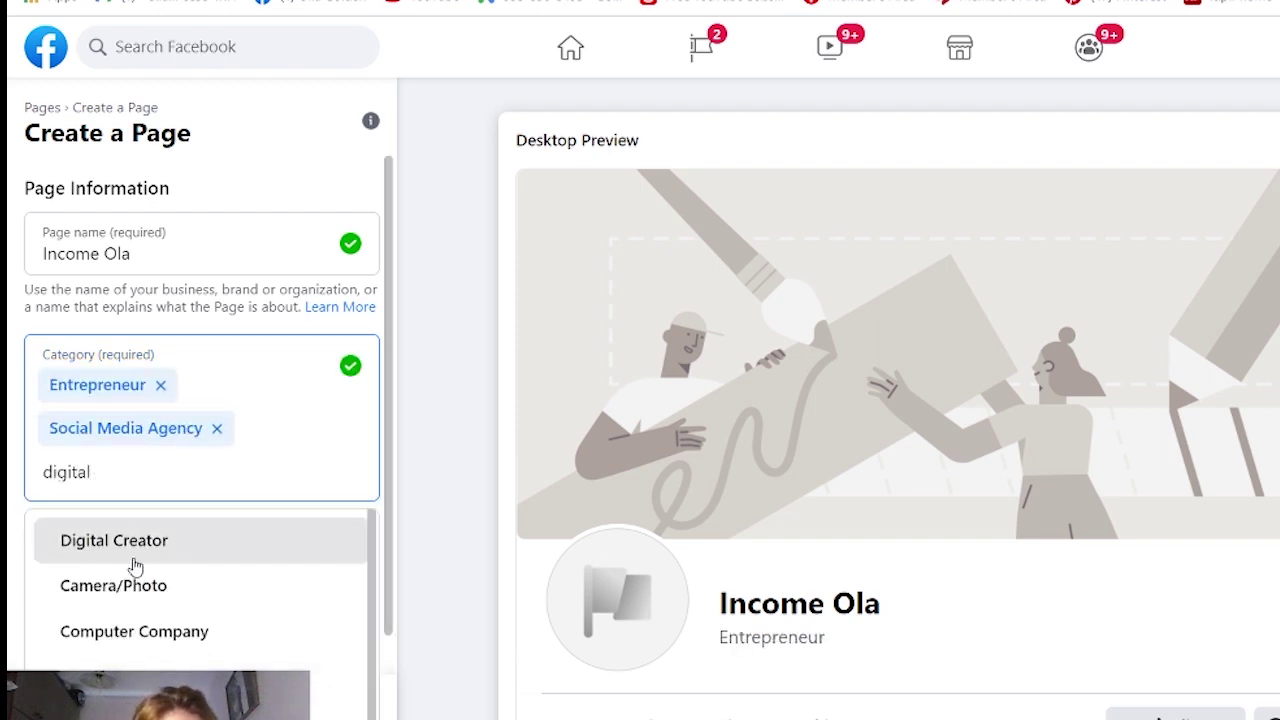
click(130, 558)
Paste the prepared mom-of-two online business bio into the Page description.
scroll(252, 497, down, 1)
click(53, 560)
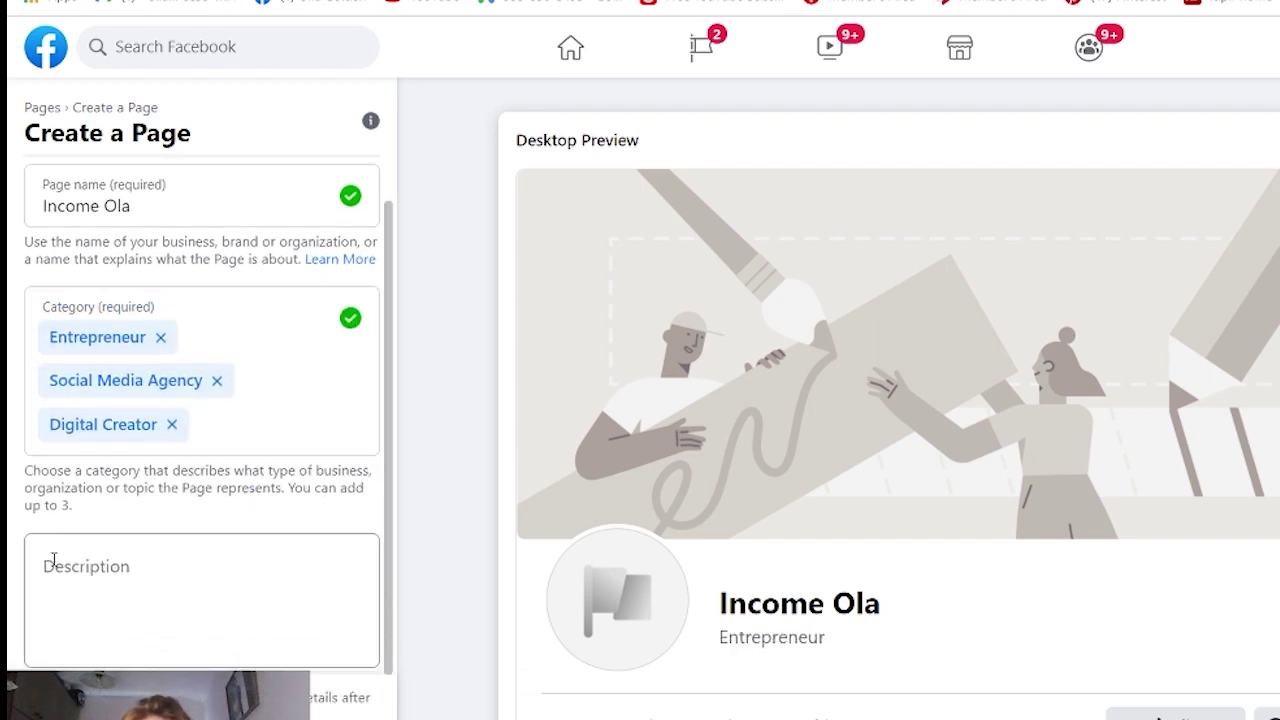
text(Mom of 2 I started my online journey while I was pregnant with my first child...Since then I built a successul online business with stable income. Now I am helping you to do the)
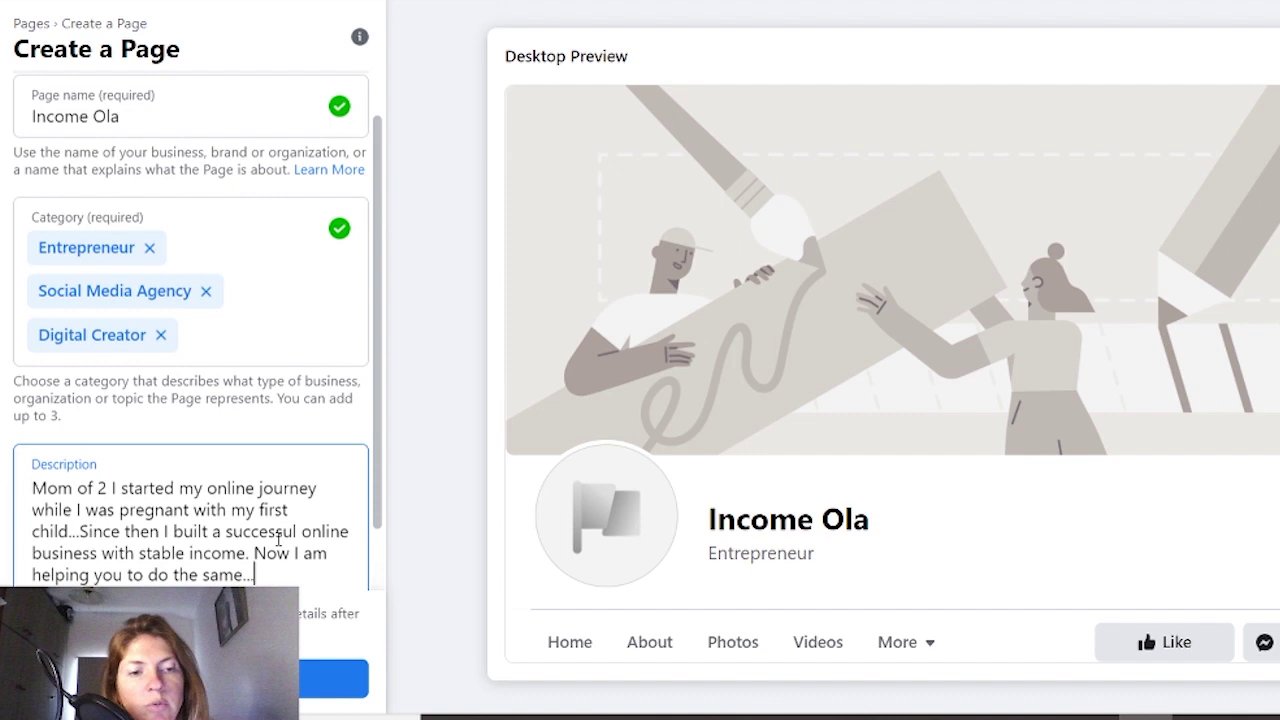
scroll(303, 618, down, 2)
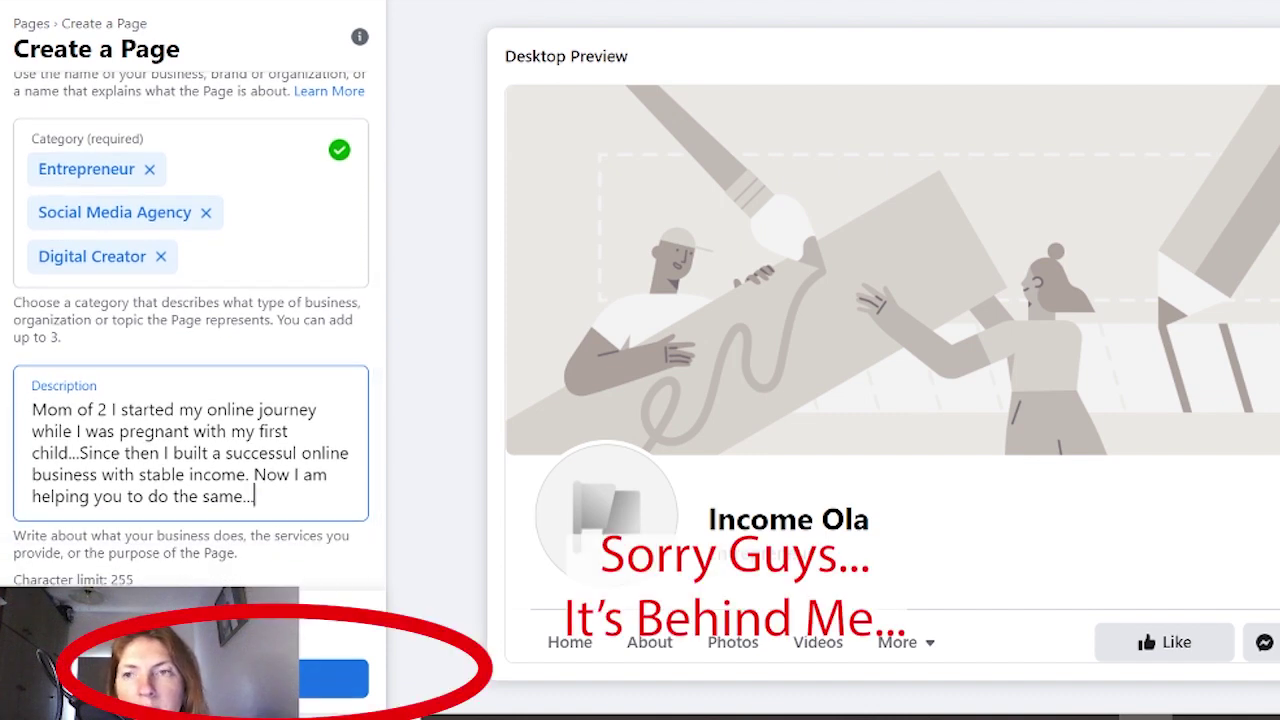
Create the Income Ola Page and scroll its setup panel down to Images.
click(333, 679)
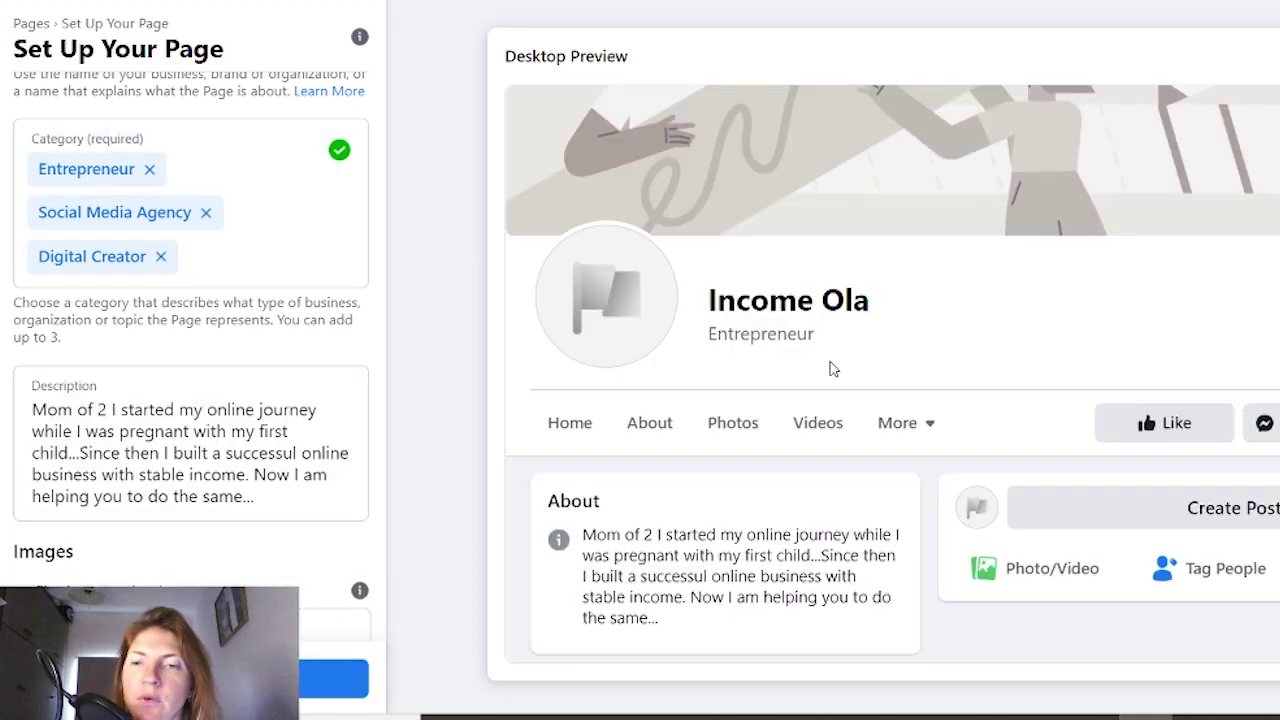
scroll(968, 330, up, 2)
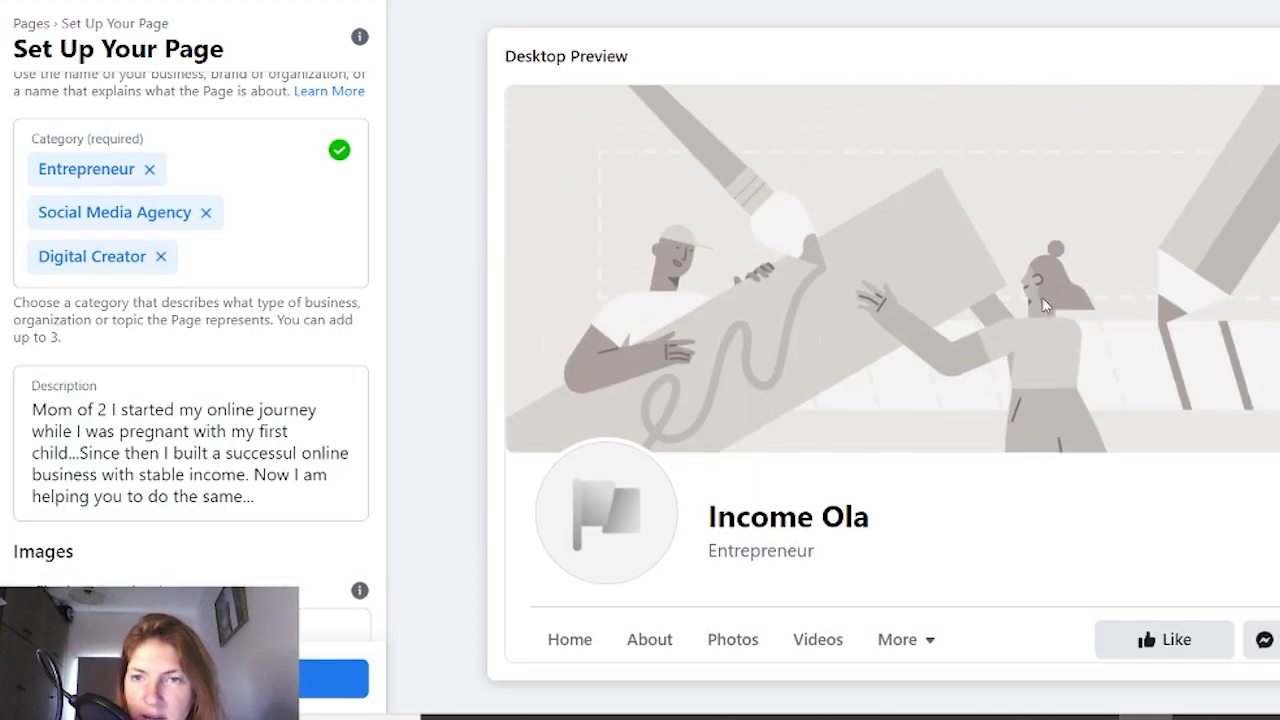
scroll(988, 331, down, 1)
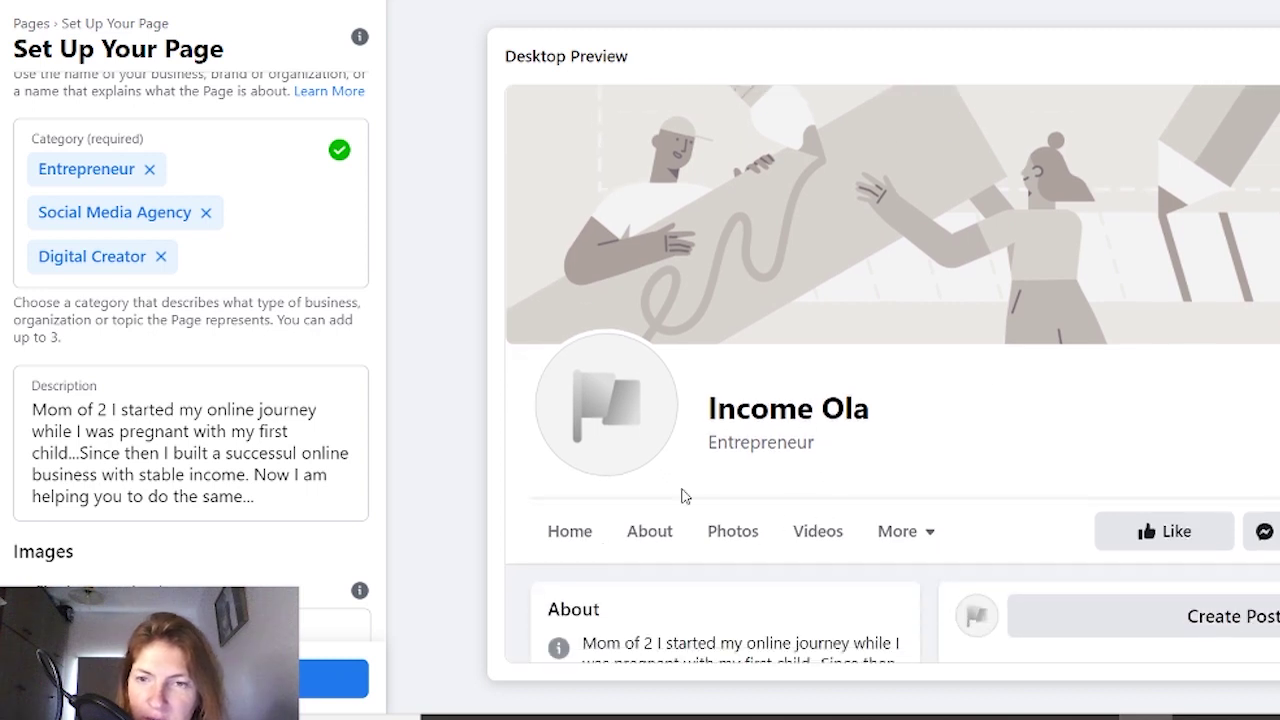
scroll(1205, 316, down, 1)
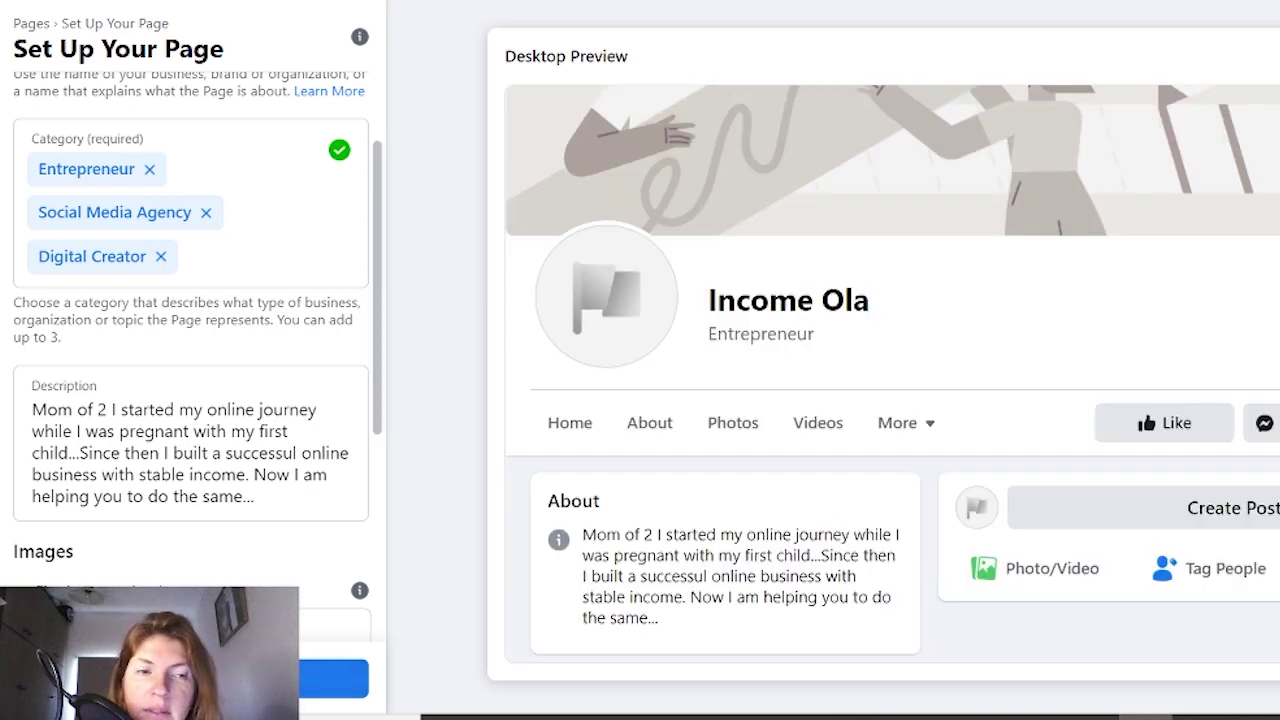
scroll(90, 318, down, 3)
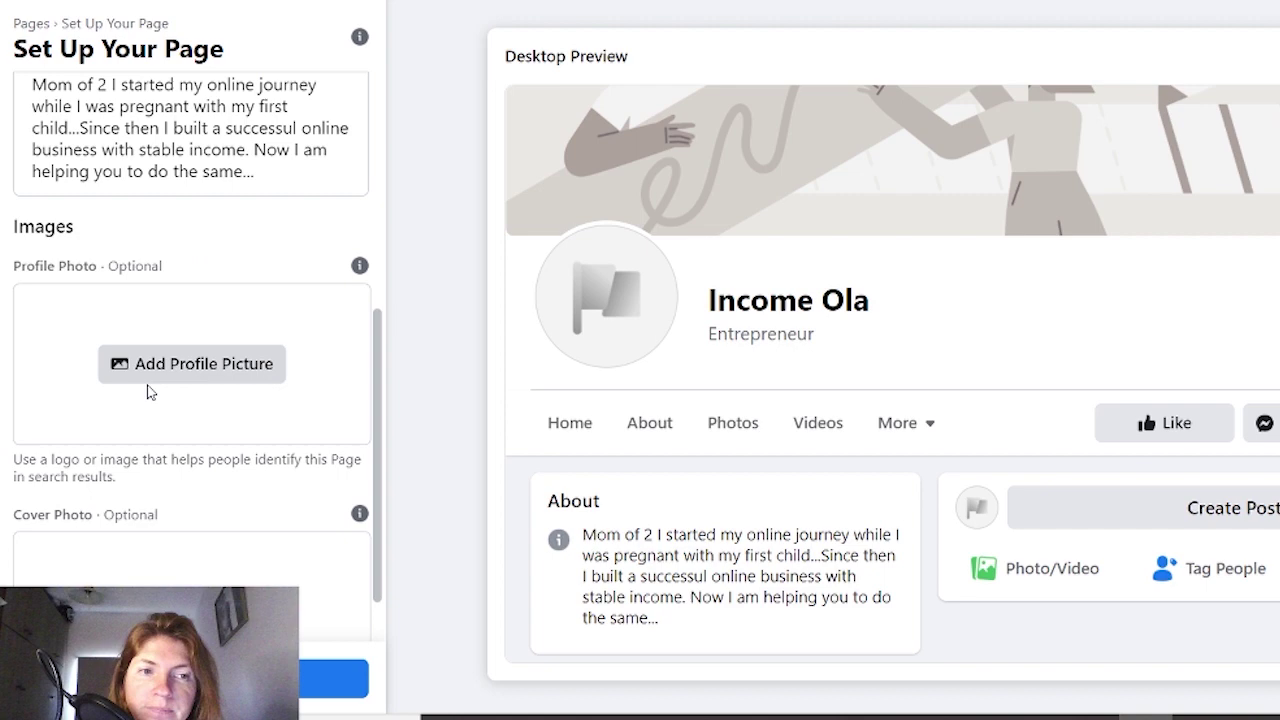
Upload Welcome from Desktop > Income Ola > Branding as the Page profile picture.
click(210, 373)
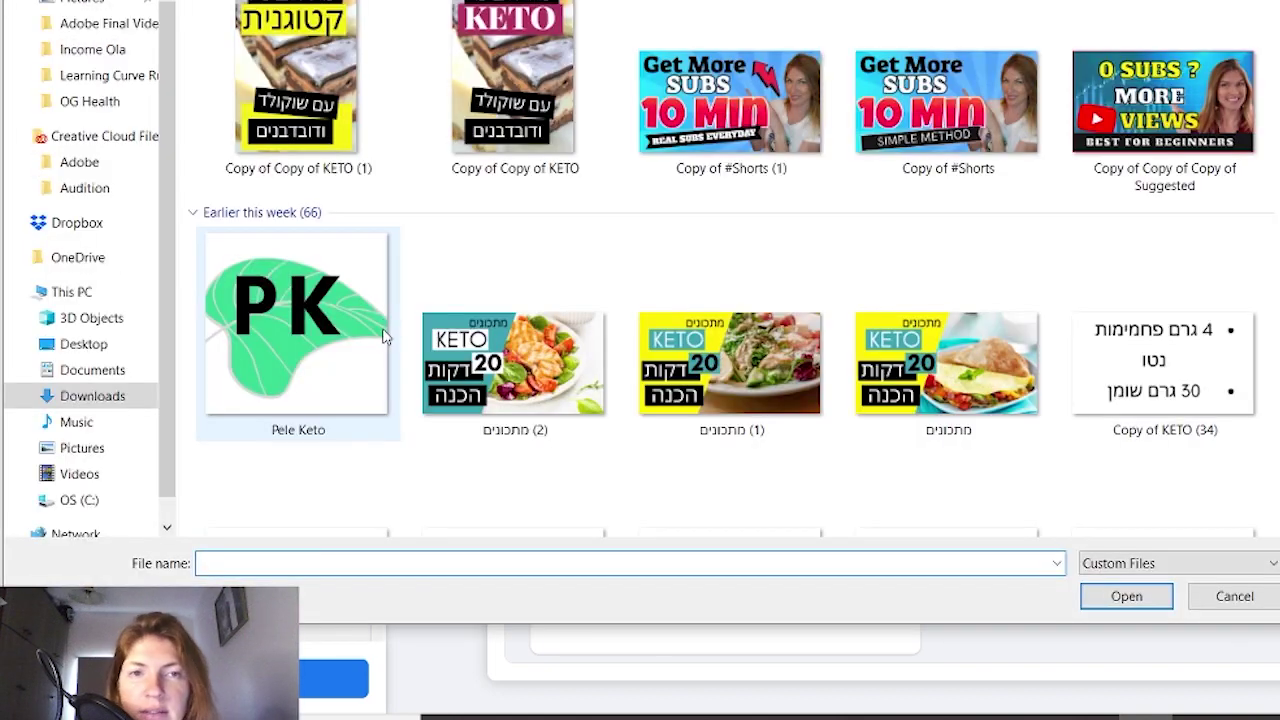
scroll(942, 180, down, 5)
click(84, 344)
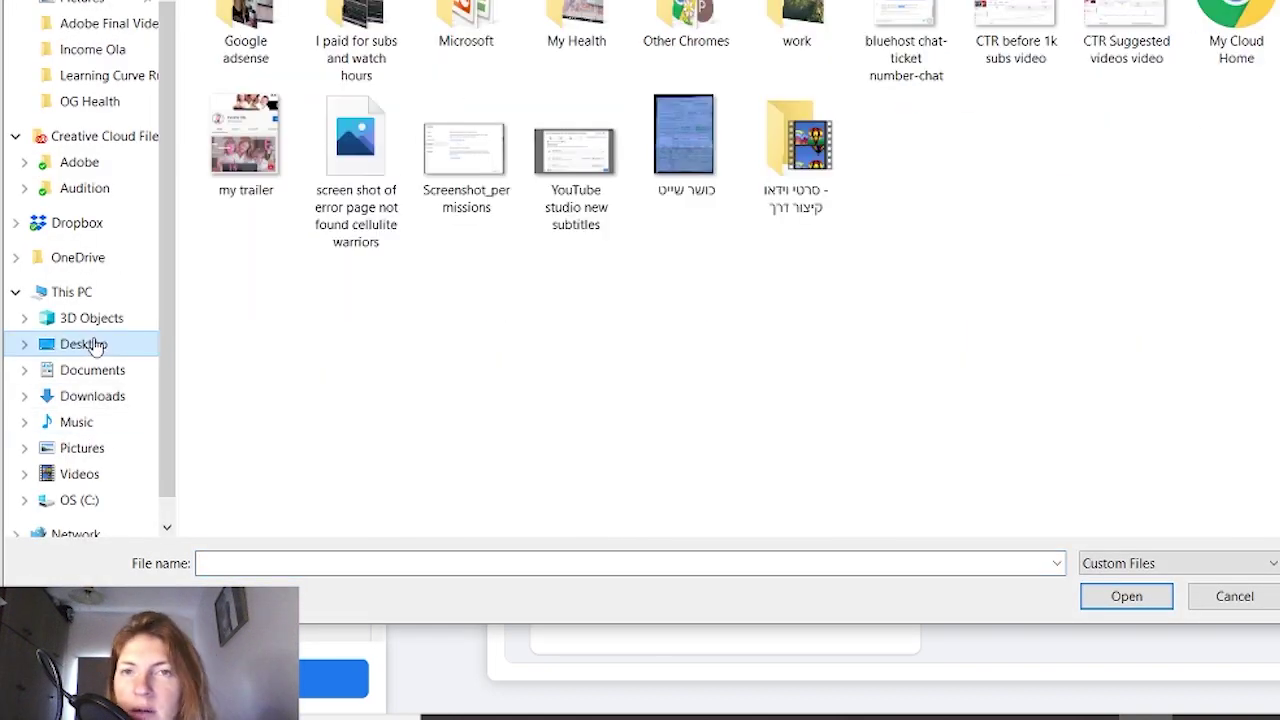
double_click(796, 25)
double_click(571, 30)
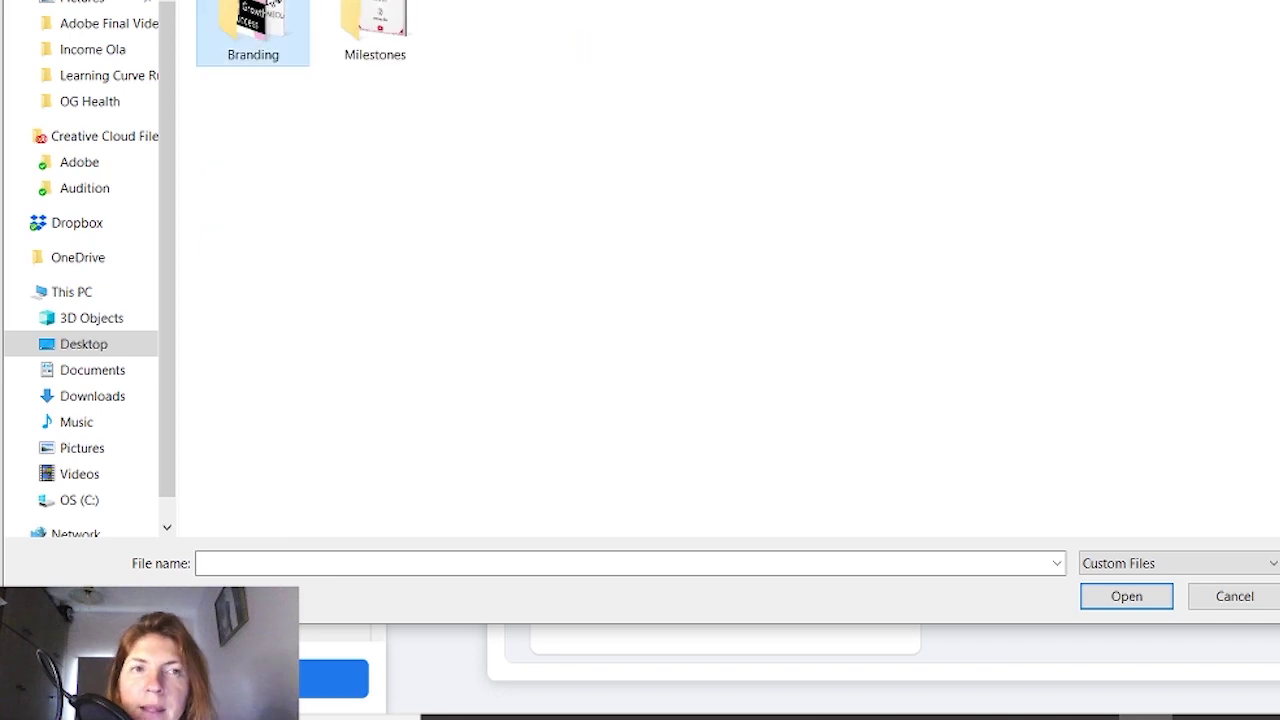
double_click(254, 28)
click(1108, 30)
click(1150, 601)
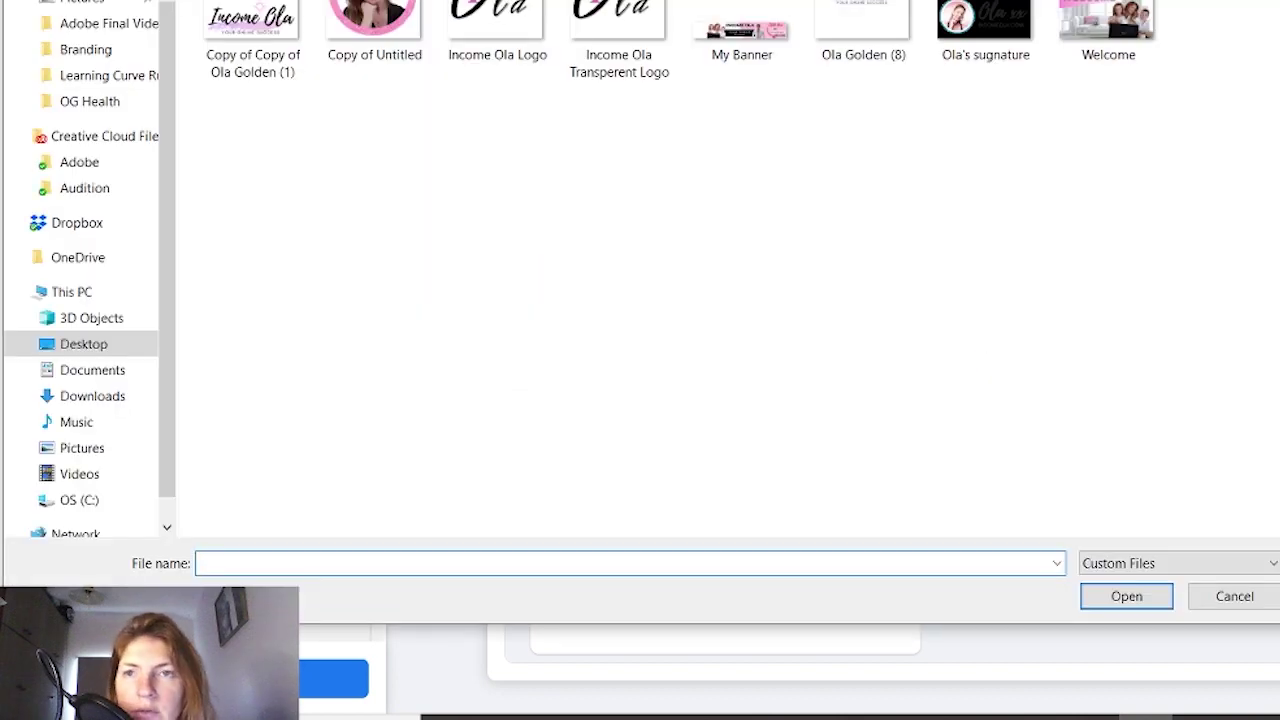
Use Welcome as the cover, swap the profile photo for the Copy of Untitled portrait, and save.
click(1124, 36)
click(1117, 604)
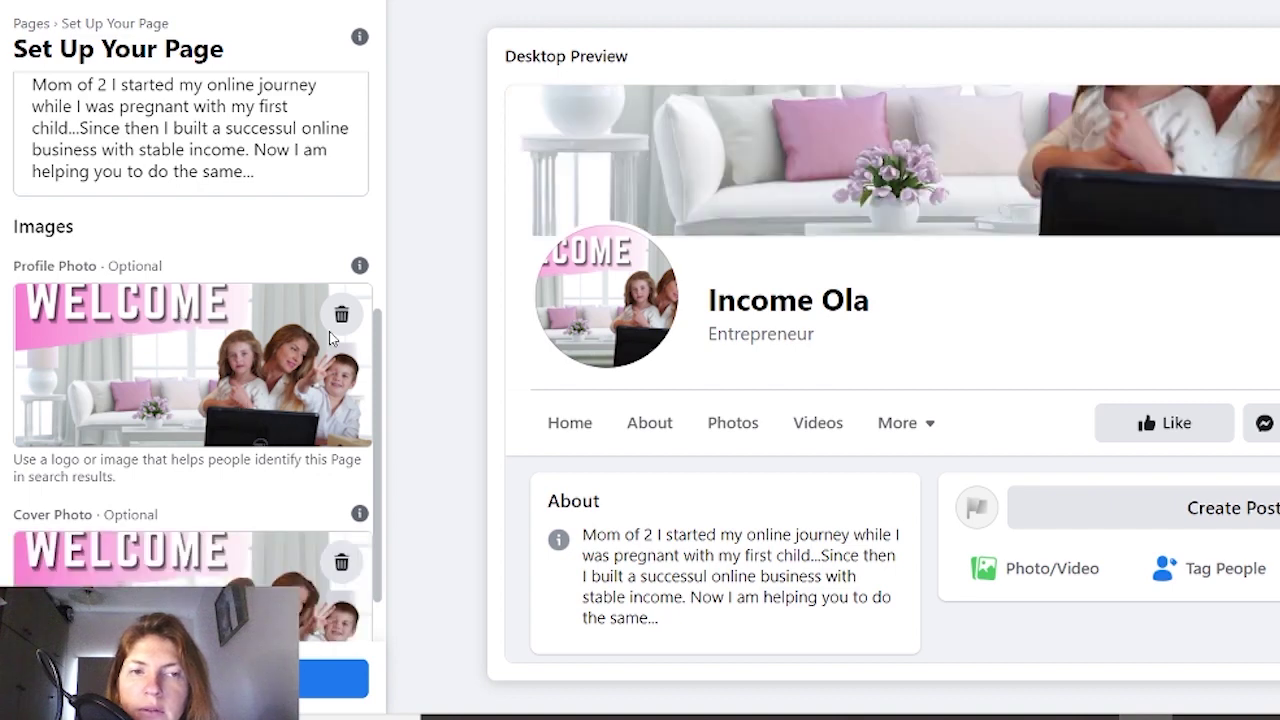
click(341, 314)
click(193, 370)
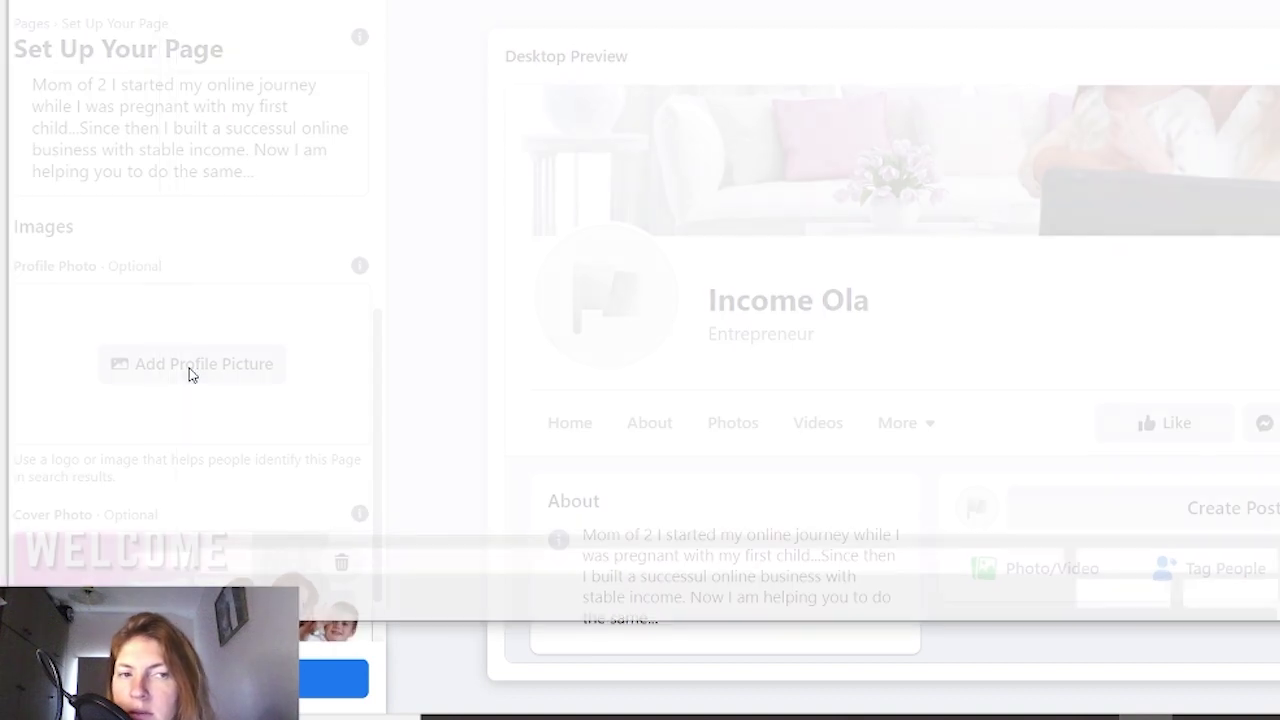
click(380, 5)
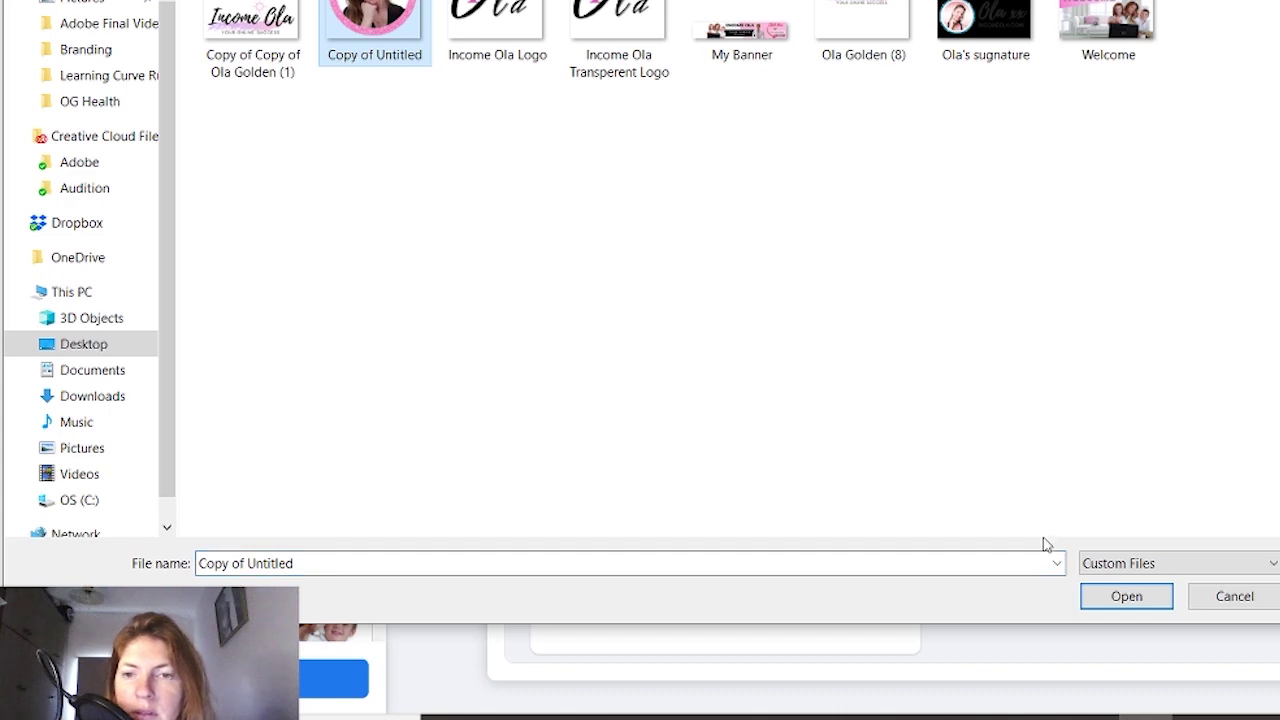
click(1127, 596)
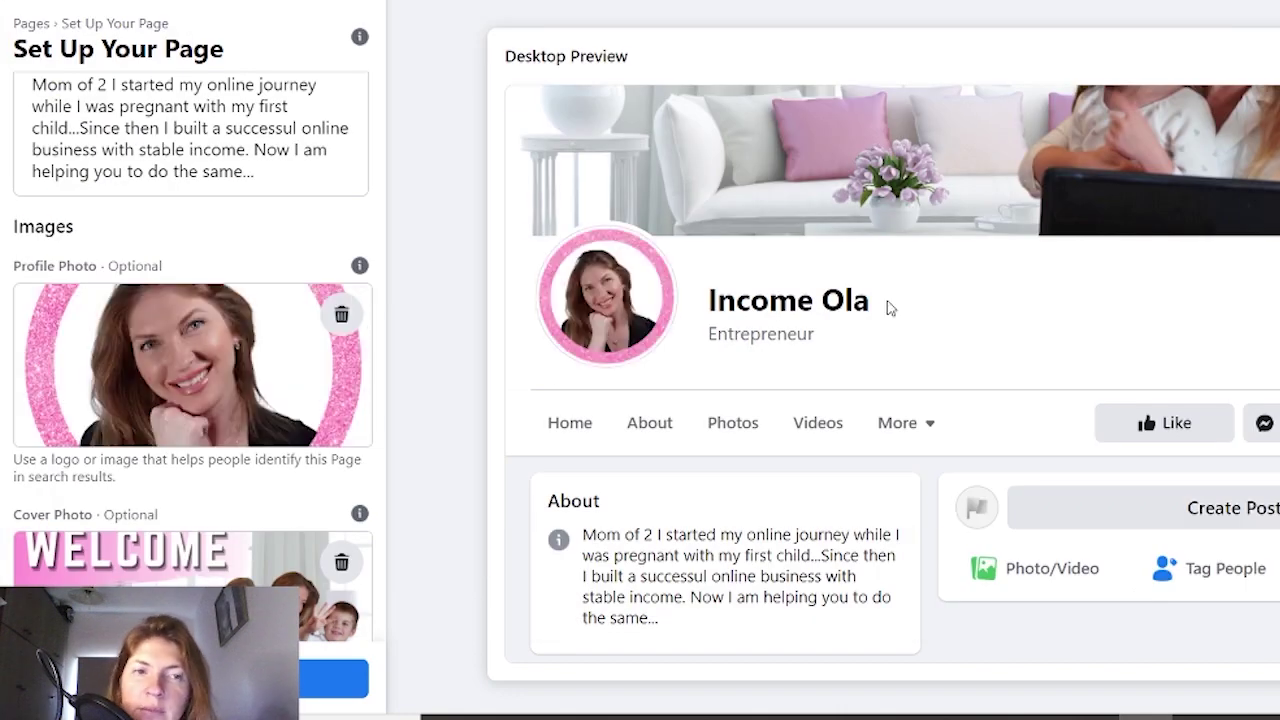
click(335, 680)
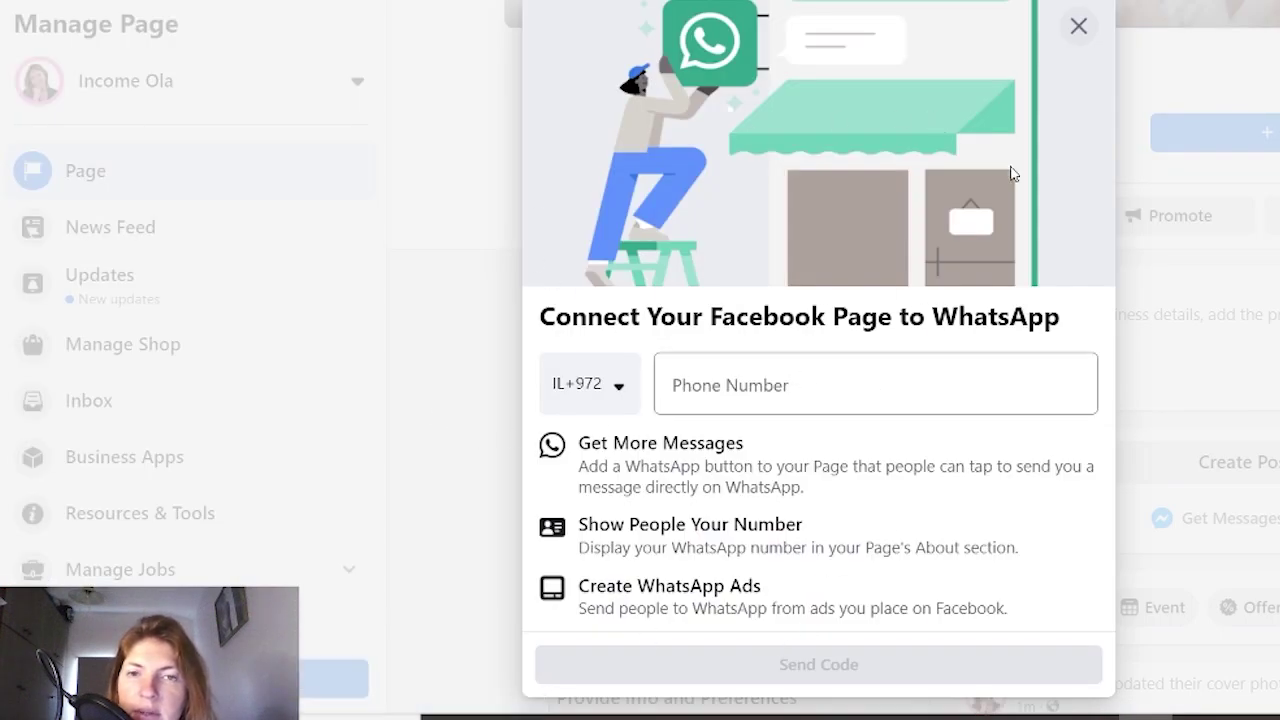
click(1078, 26)
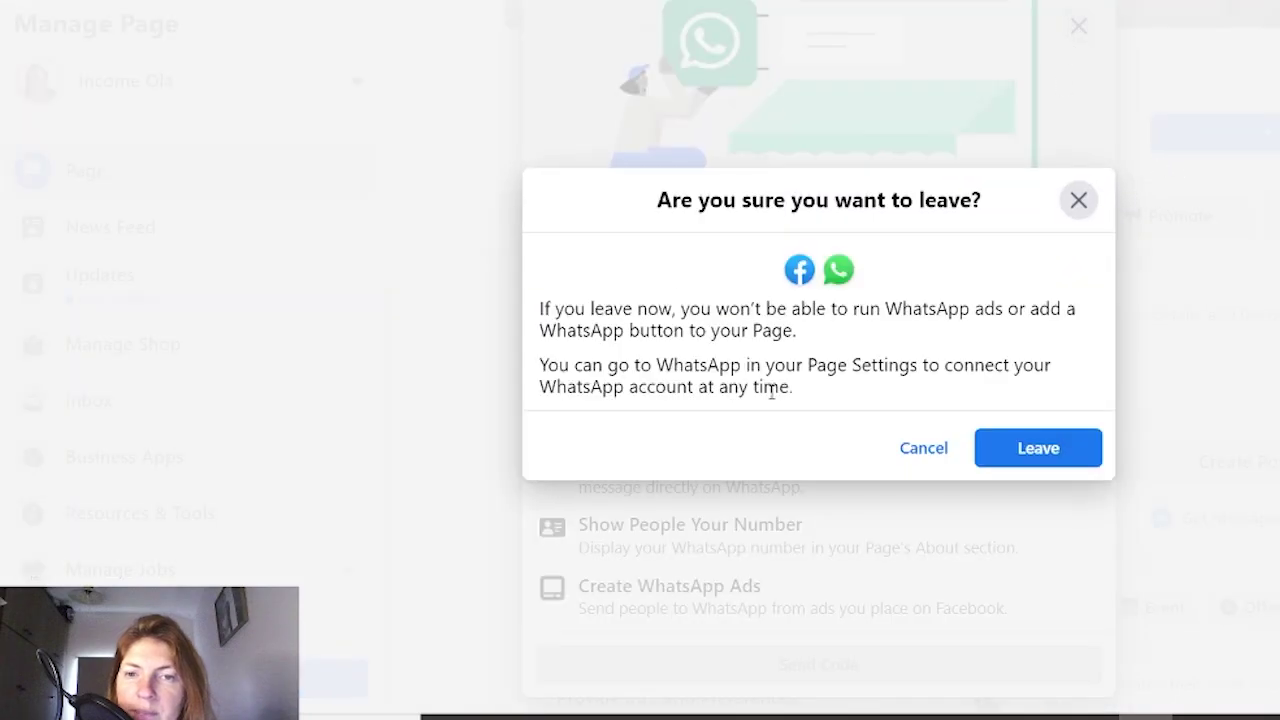
Choose Leave to skip connecting WhatsApp.
click(1036, 452)
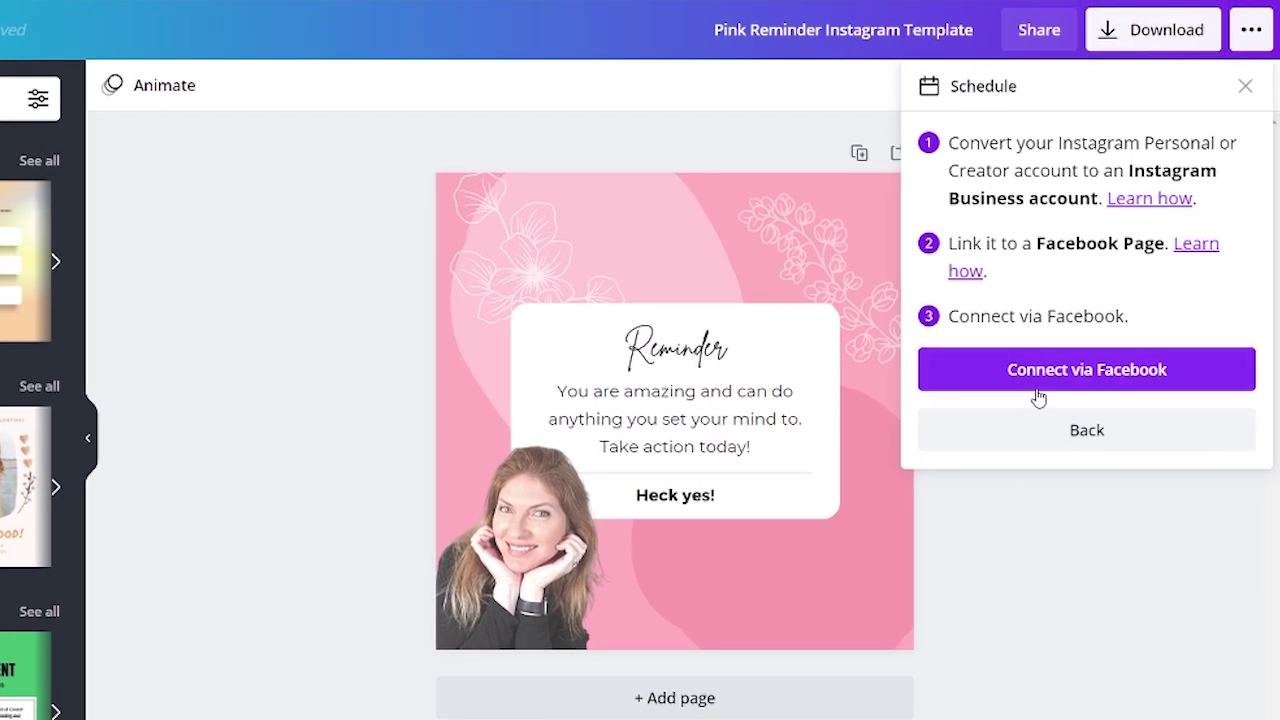
Connect Canva through the logged-in Facebook account and select the incomeola Instagram account.
click(1093, 376)
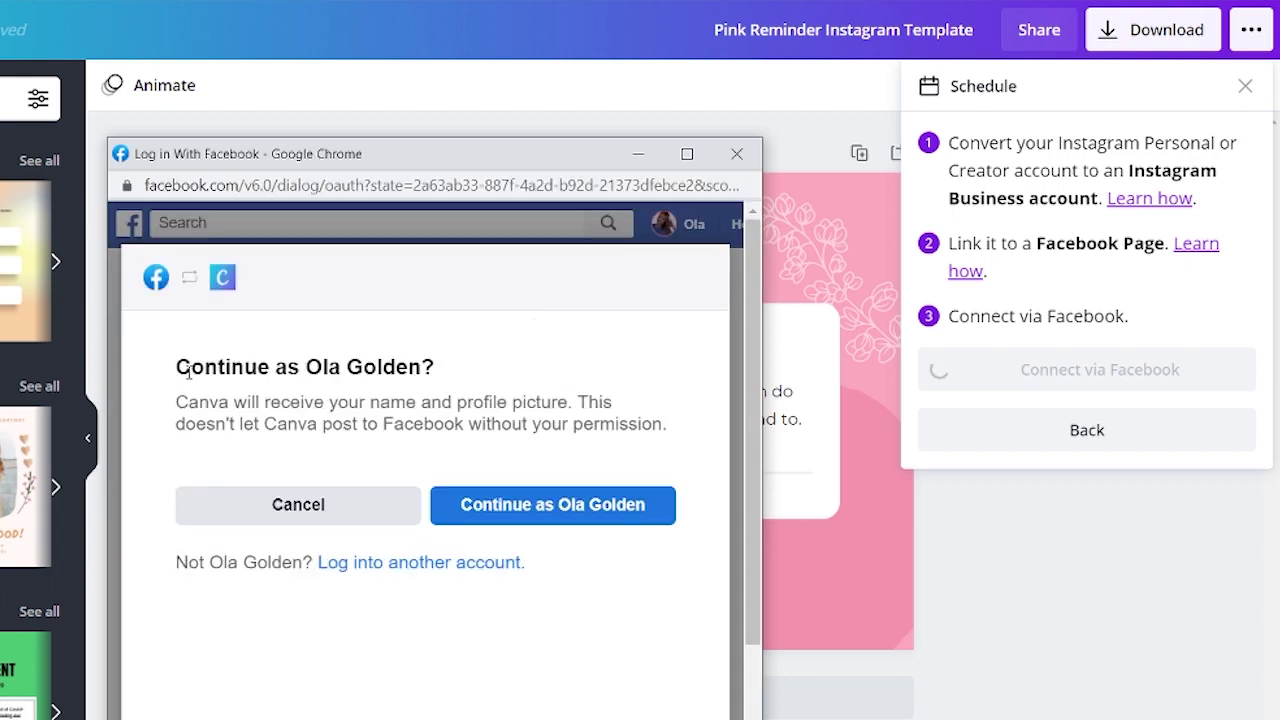
click(572, 515)
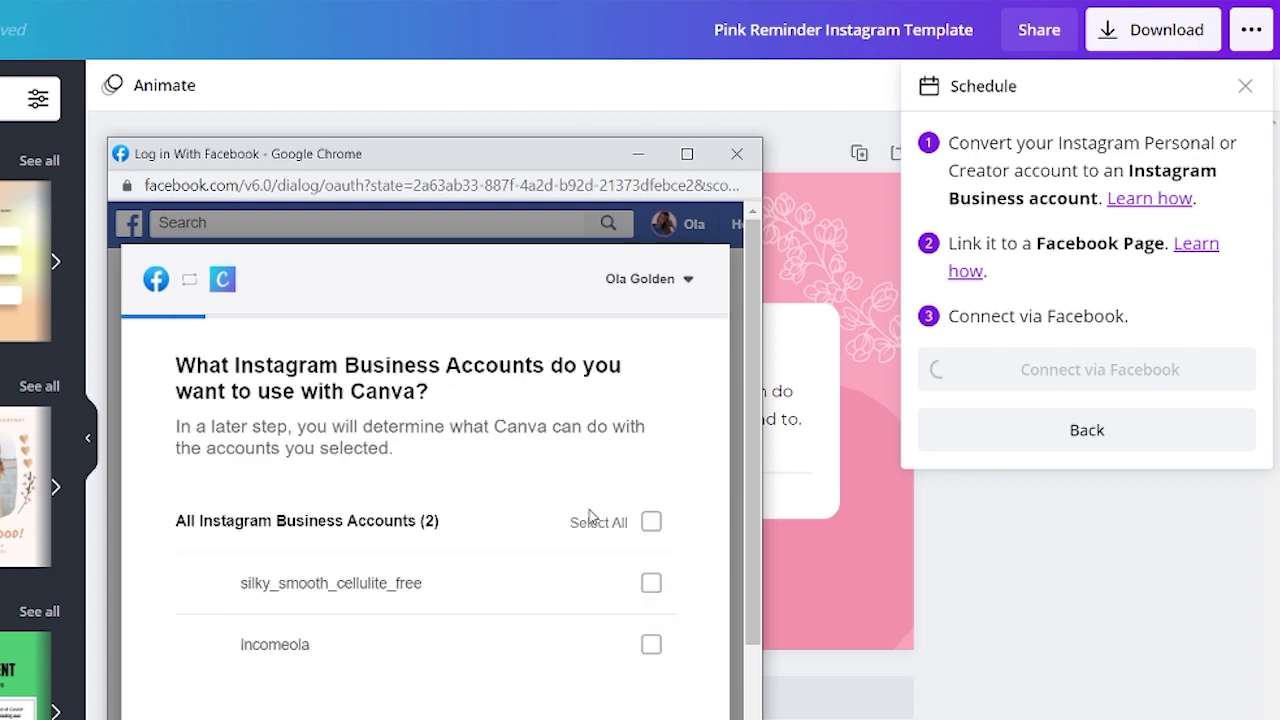
scroll(506, 534, down, 2)
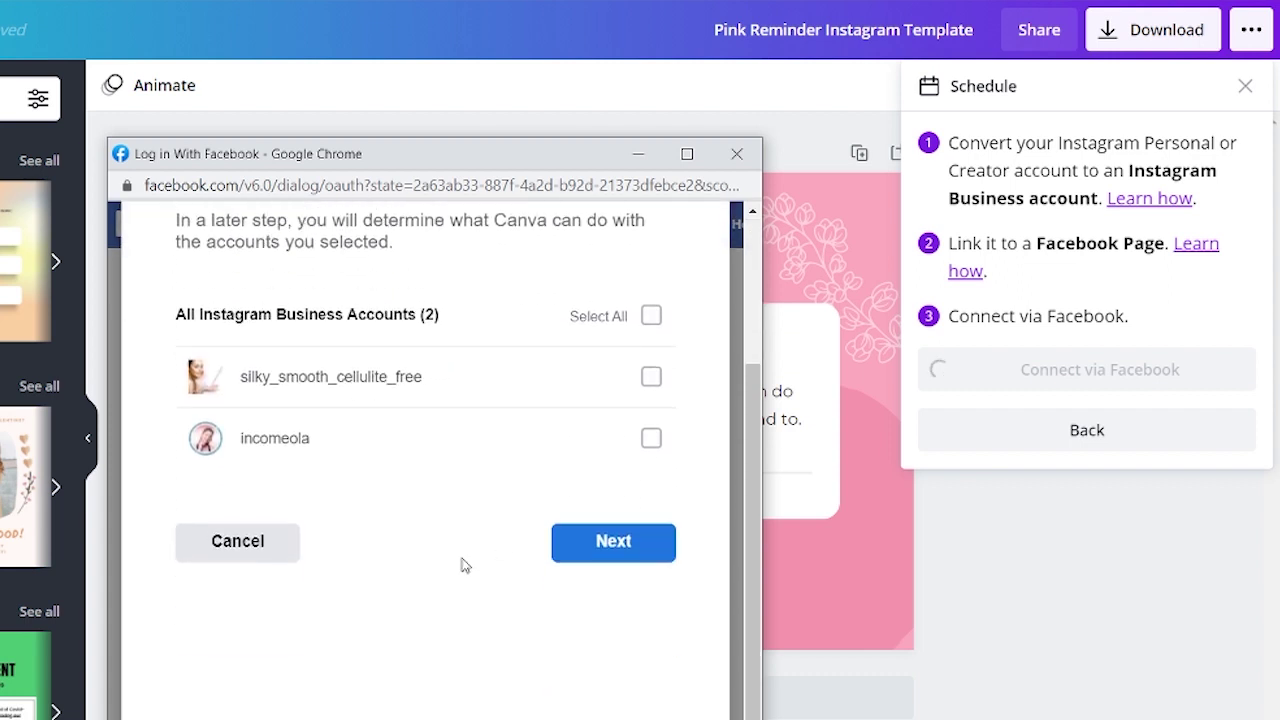
click(591, 448)
click(615, 545)
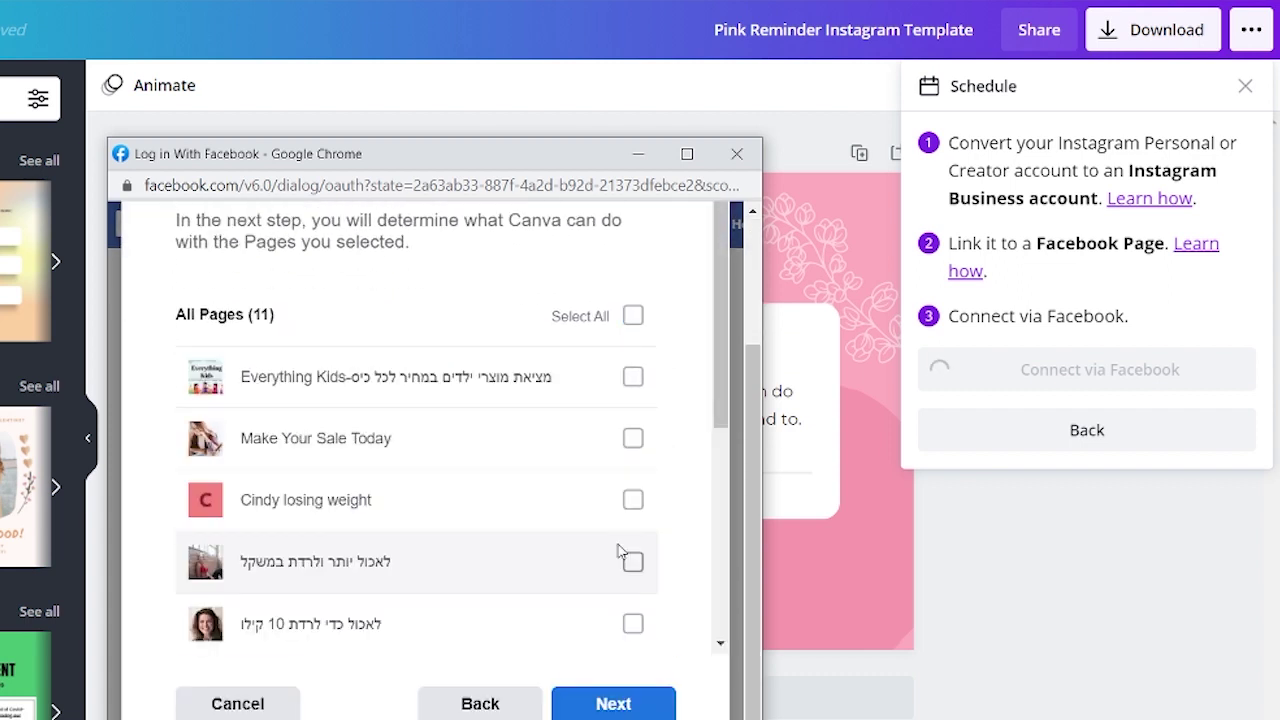
Select the Income Ola Facebook Page for Canva access.
scroll(400, 545, down, 1)
scroll(408, 510, down, 1)
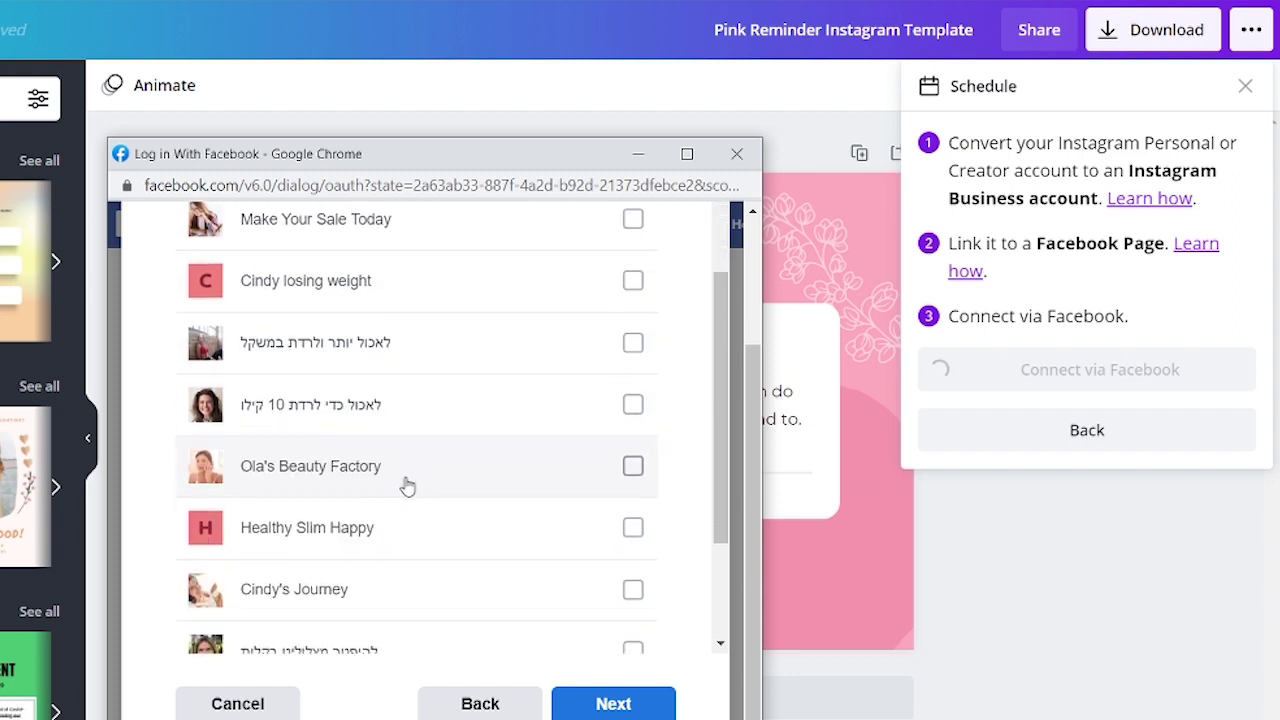
scroll(407, 486, down, 2)
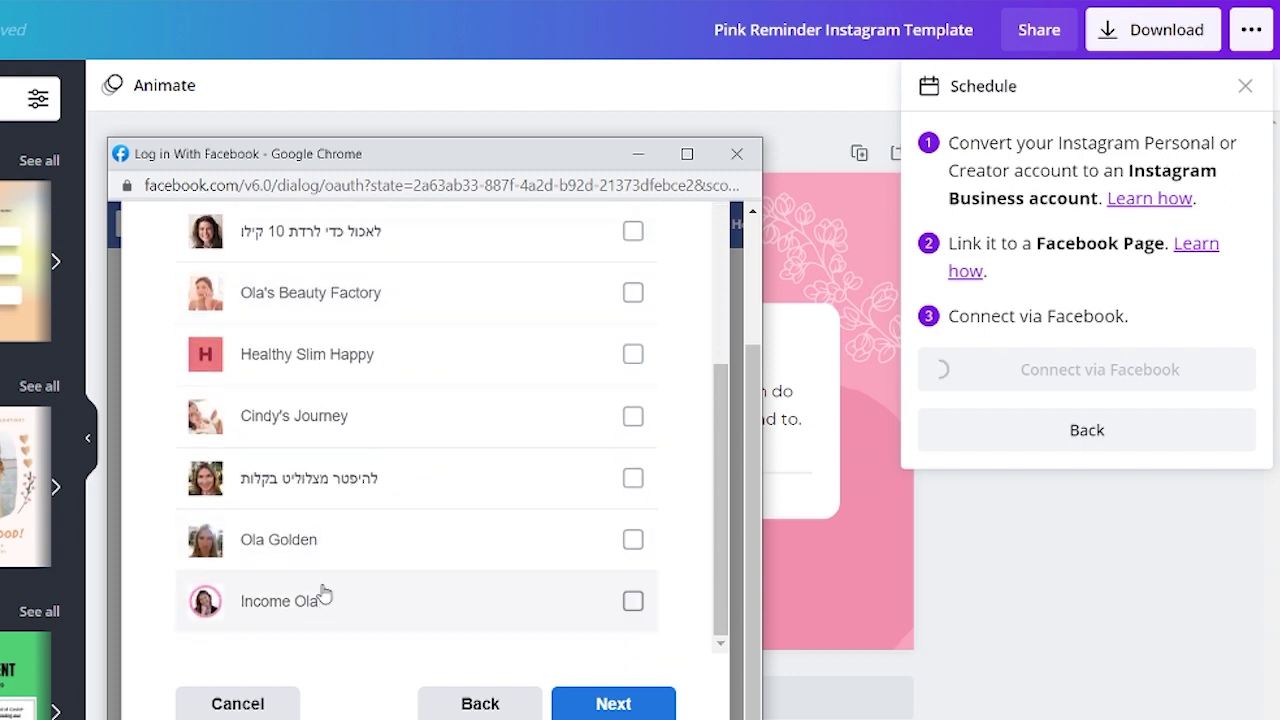
click(632, 605)
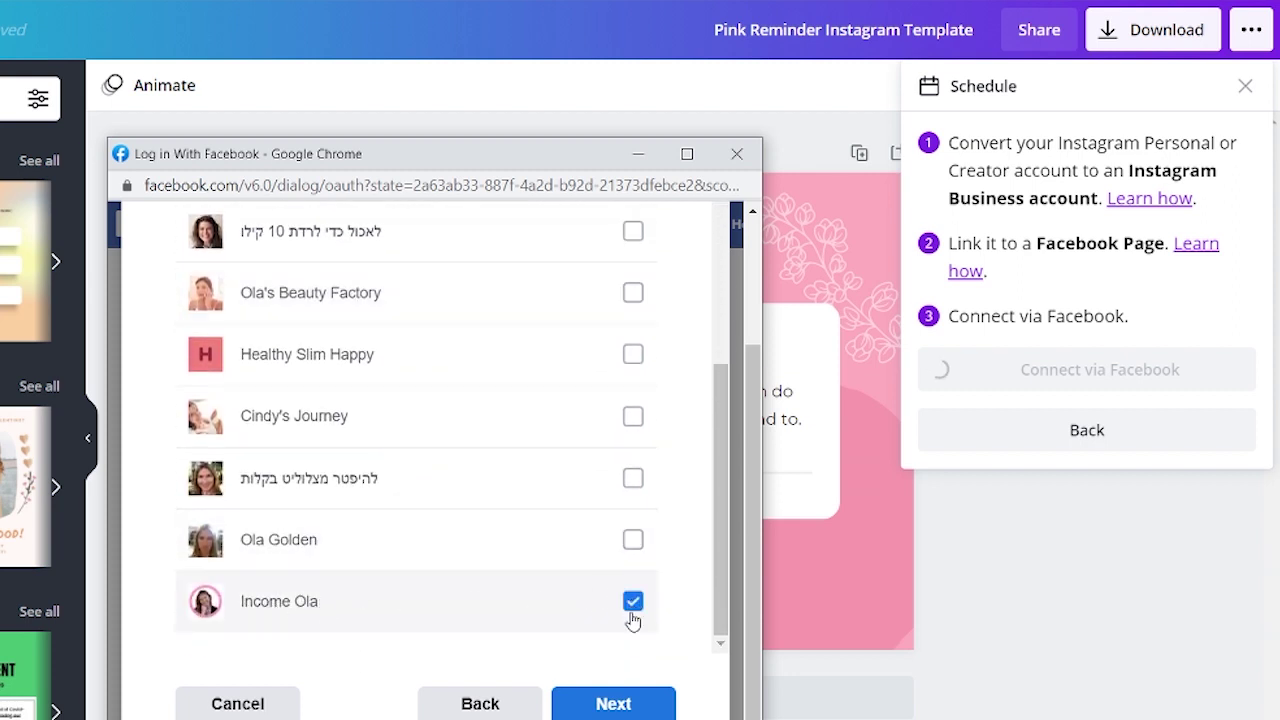
click(630, 702)
Grant Canva the requested permissions and acknowledge the Facebook link confirmation.
scroll(432, 391, up, 3)
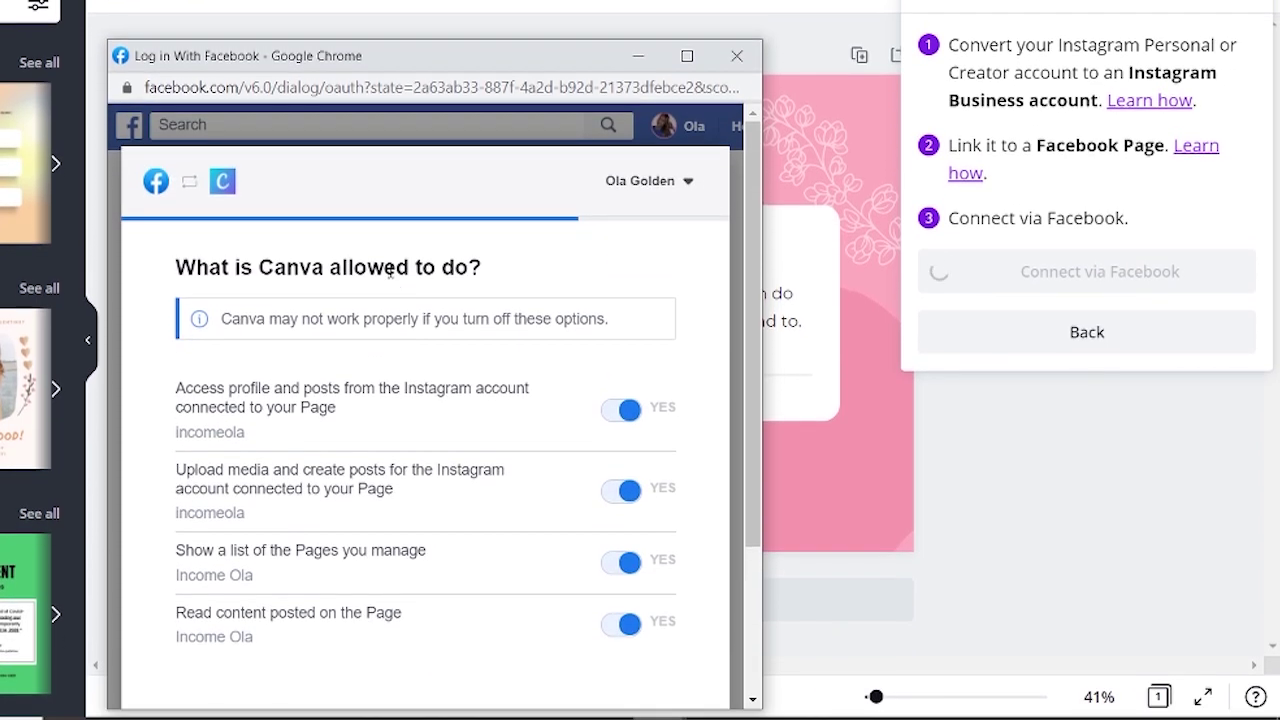
scroll(480, 222, down, 3)
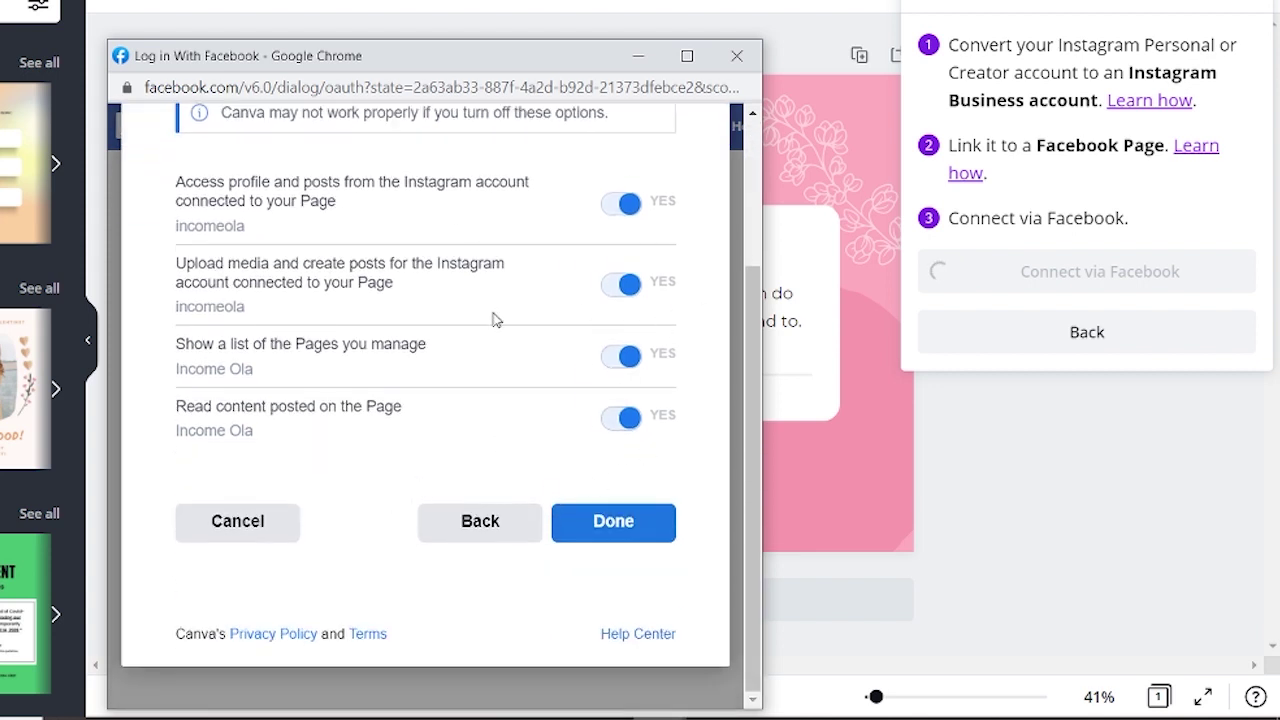
click(617, 530)
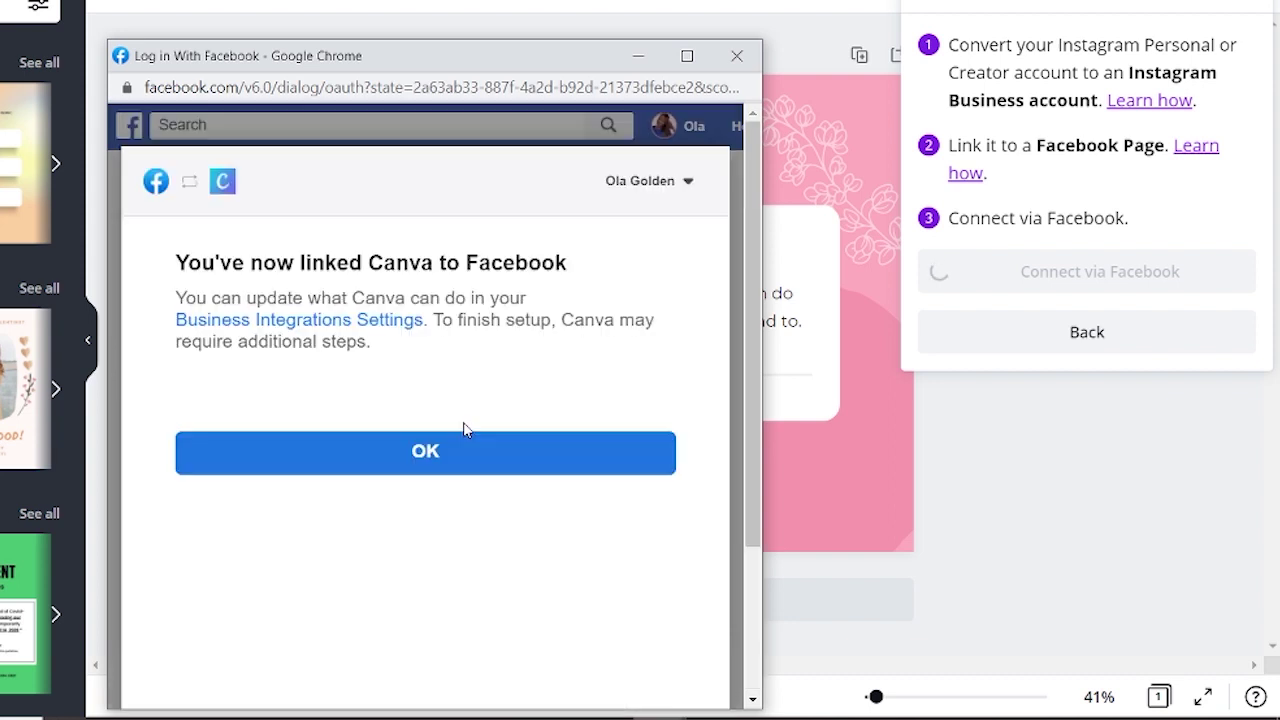
click(446, 463)
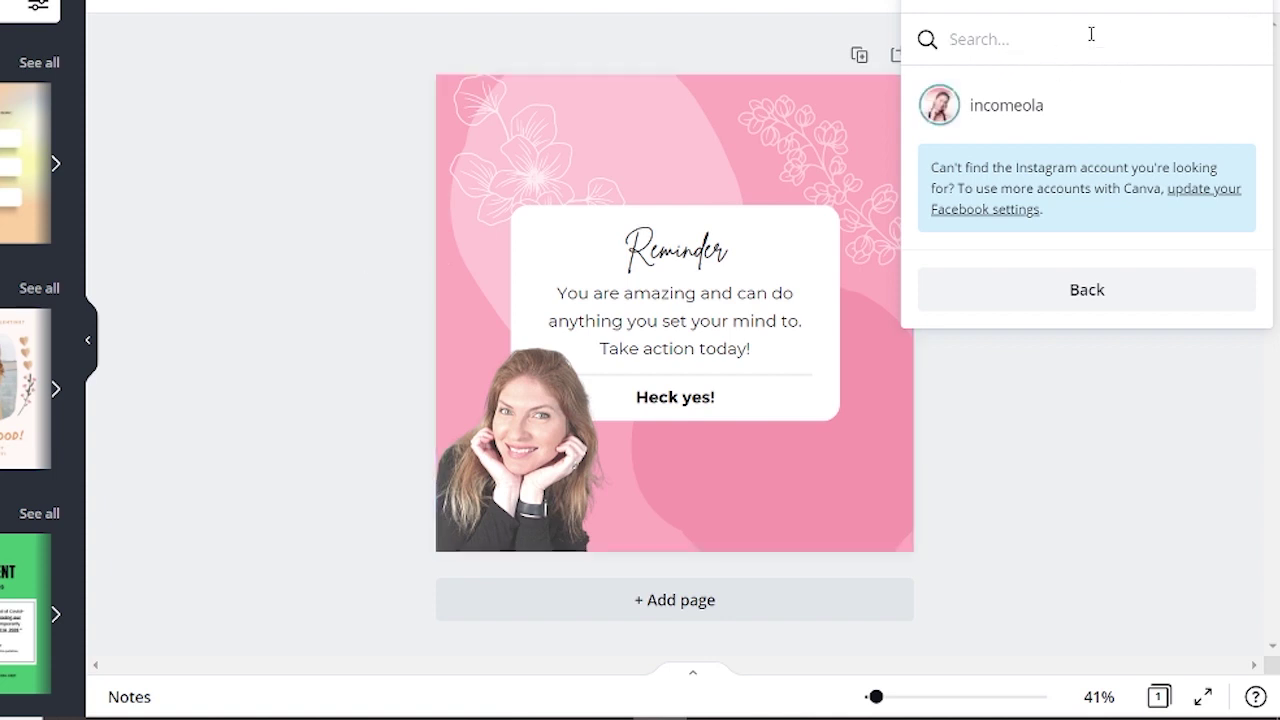
Start a new schedule for the design on Monday, May 17 at 01:28 PM.
click(1008, 106)
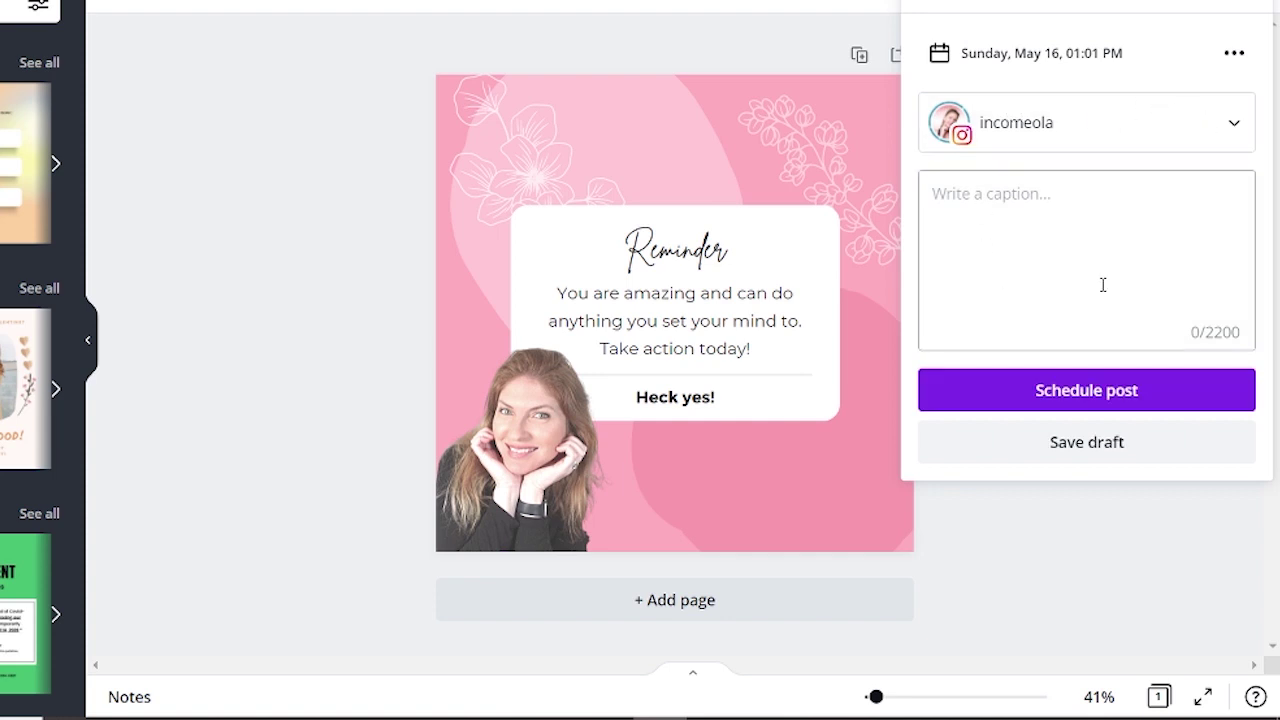
click(1253, 3)
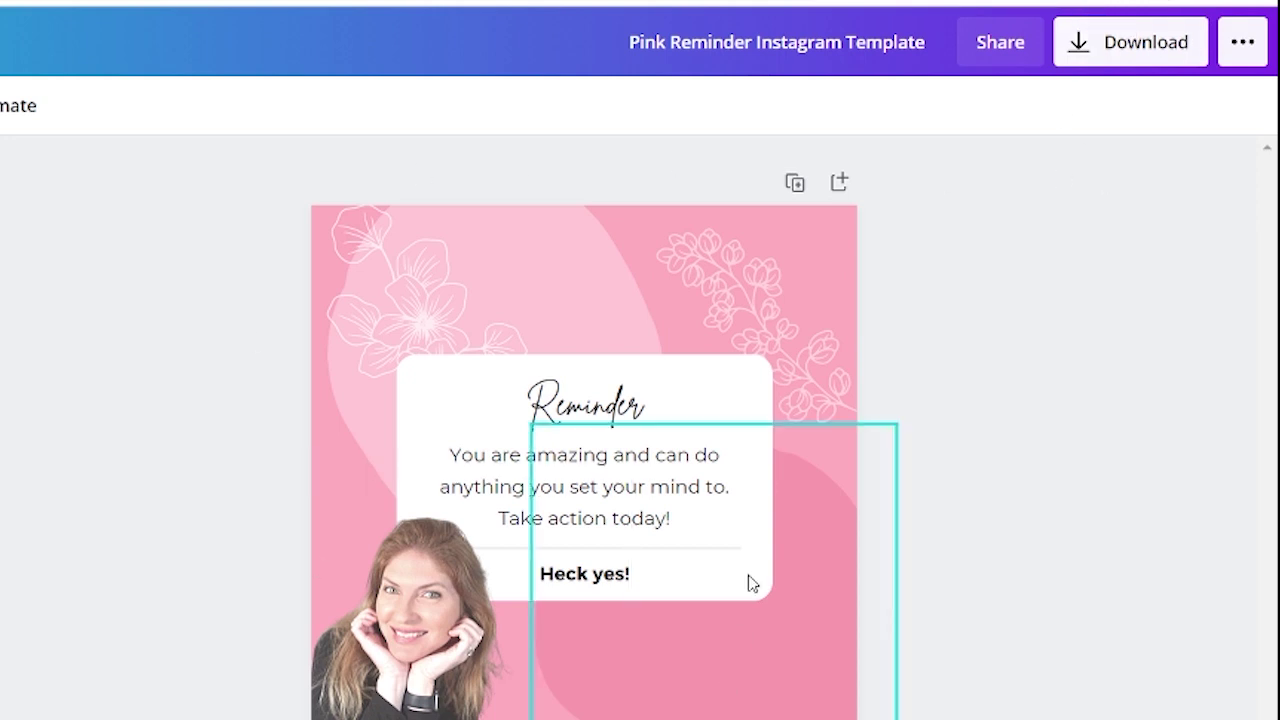
click(1245, 42)
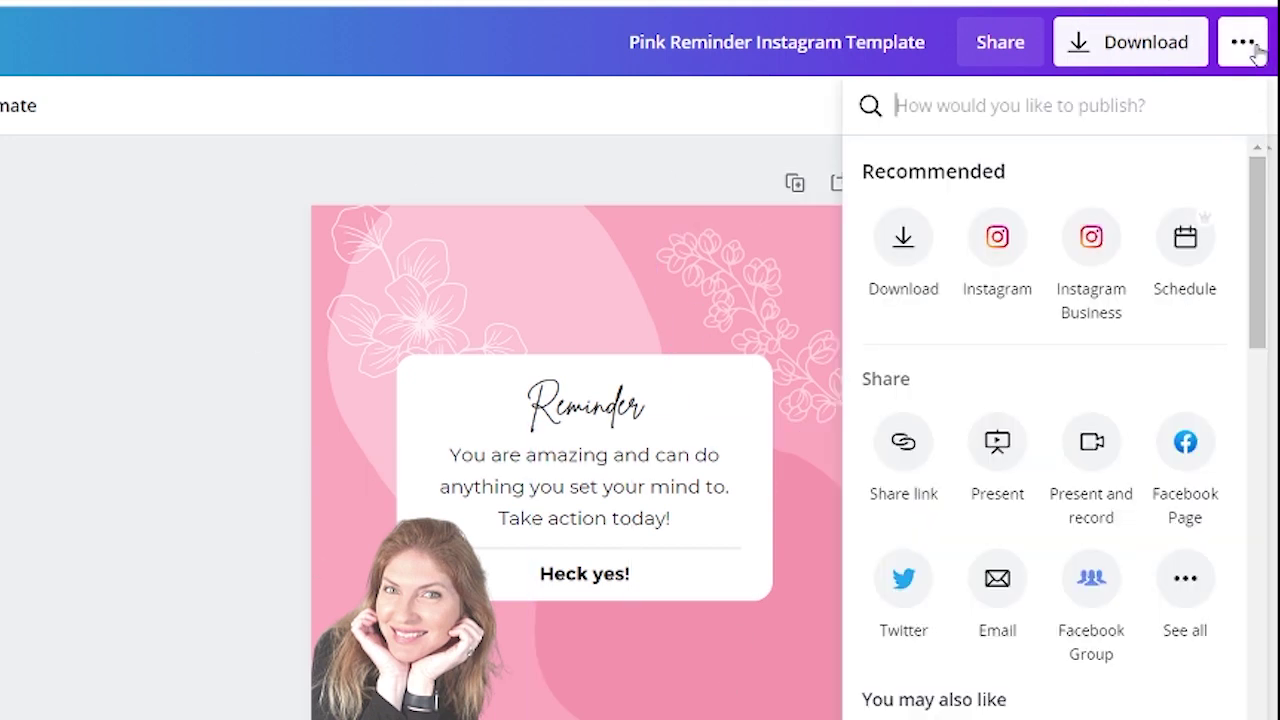
click(1187, 245)
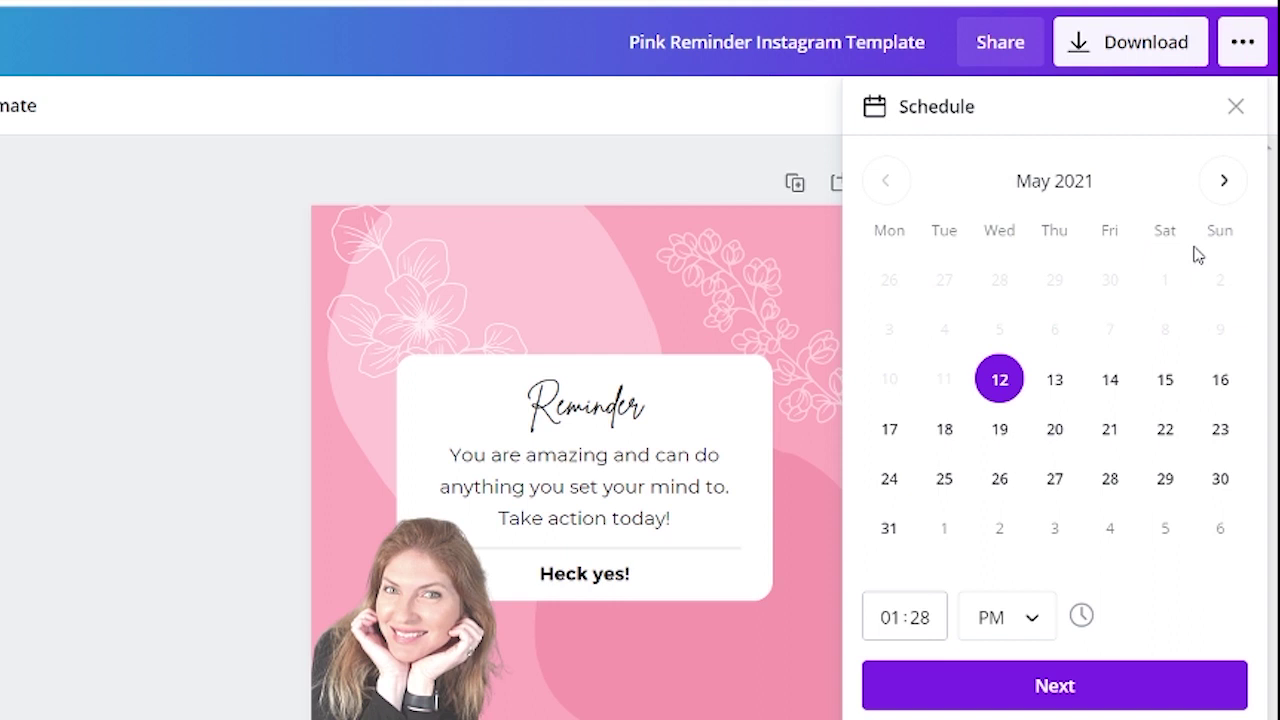
click(891, 440)
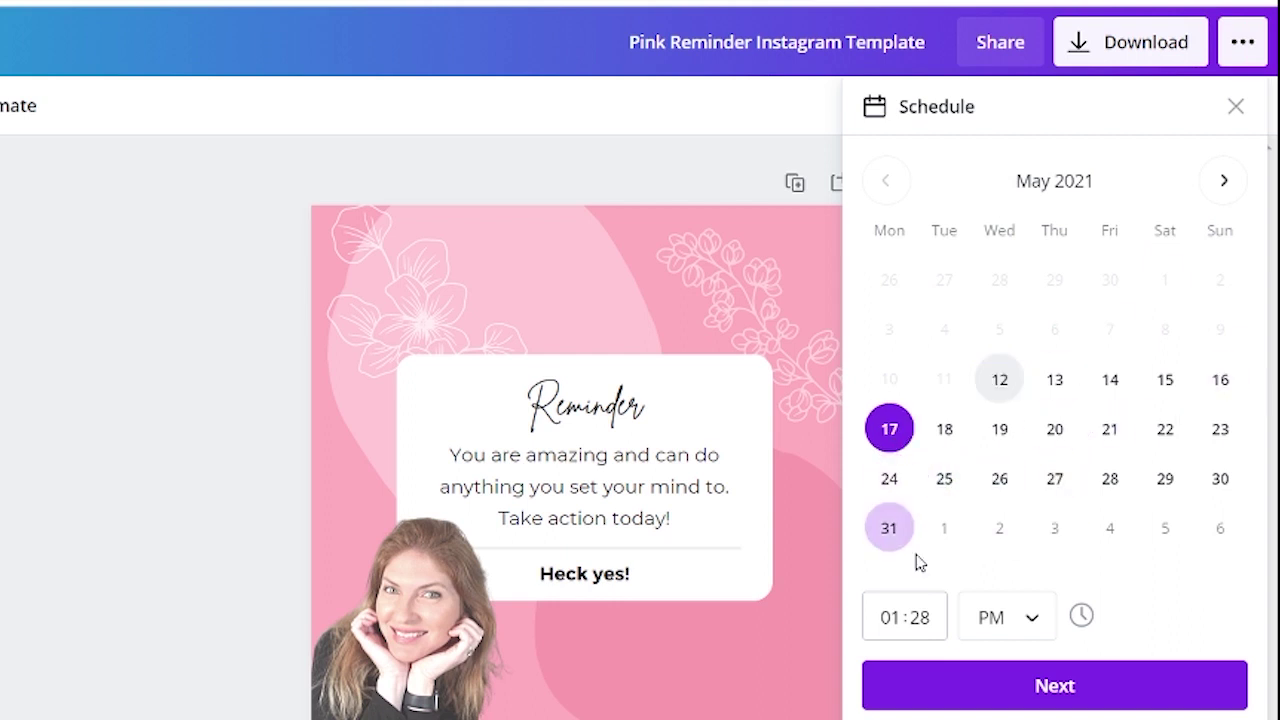
click(1064, 697)
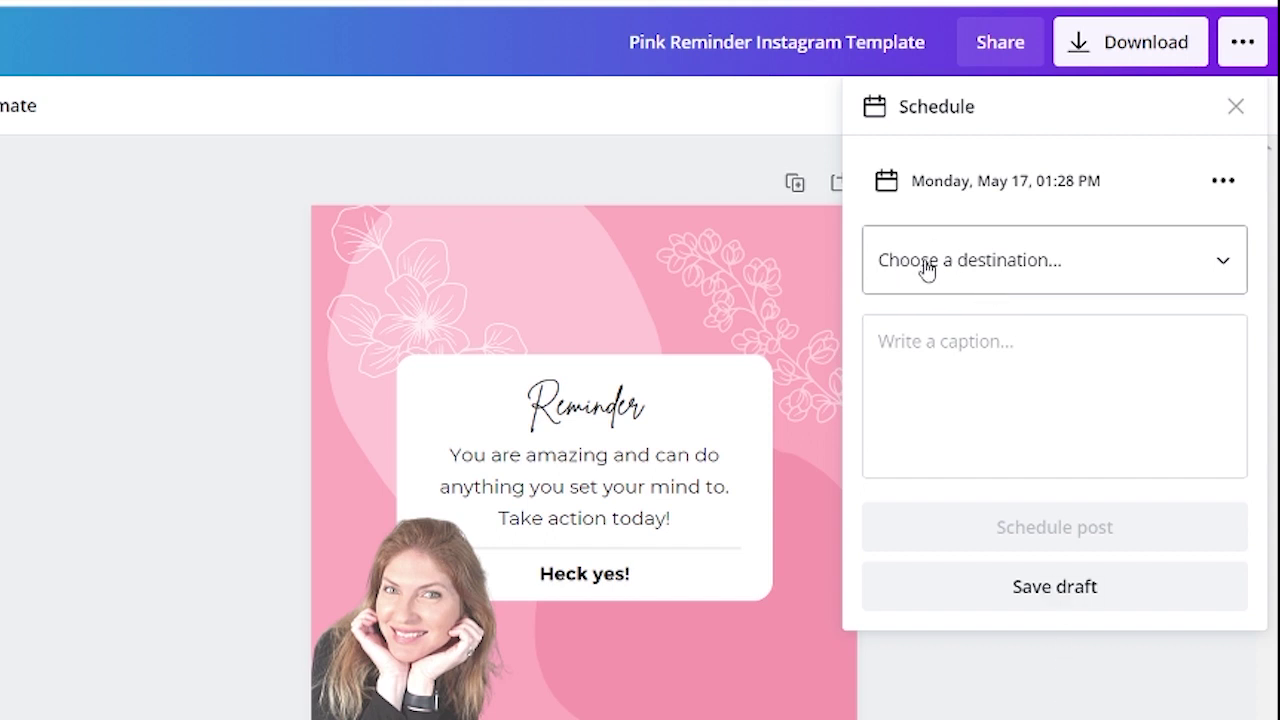
Set the post destination to Instagram Business, account incomeola.
click(1224, 266)
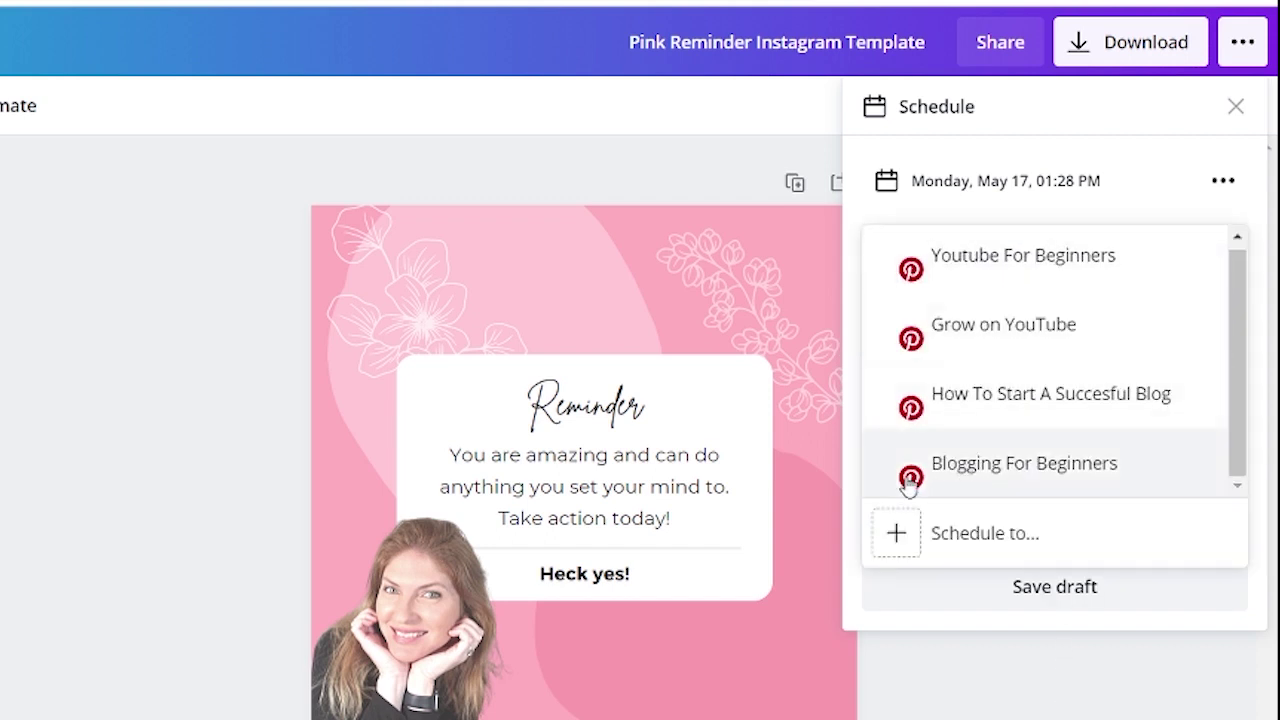
click(899, 540)
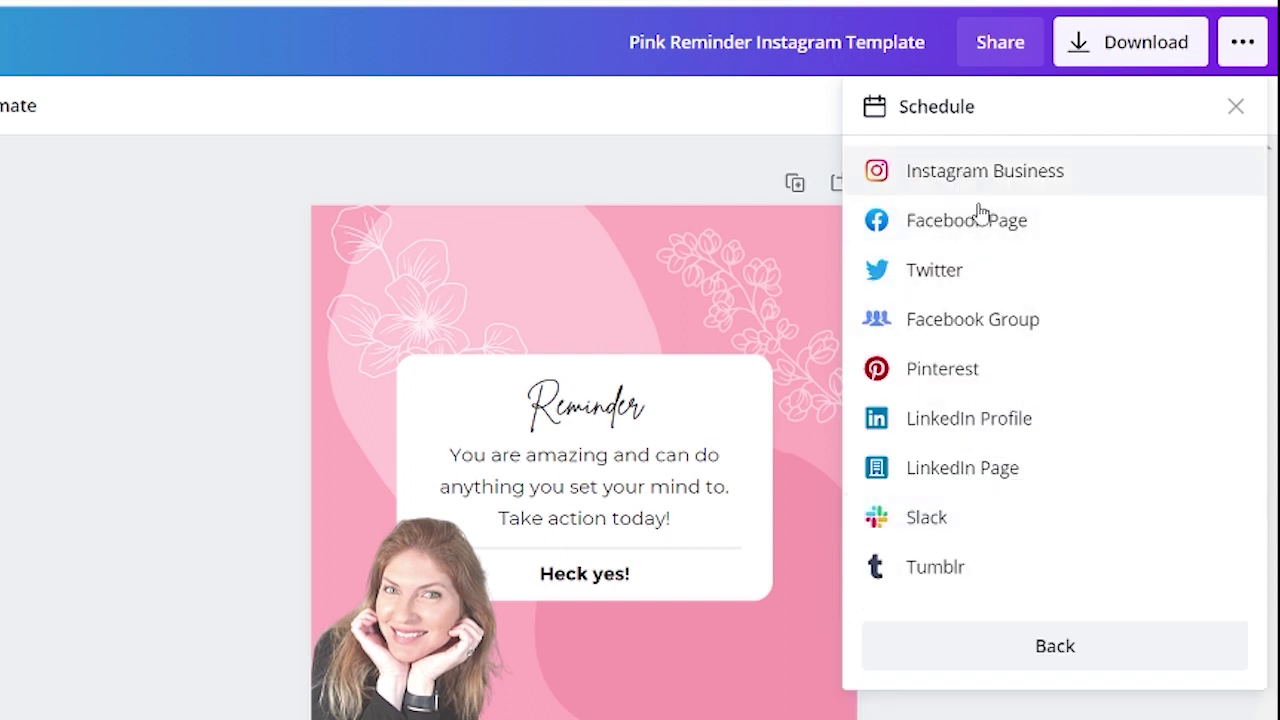
click(991, 170)
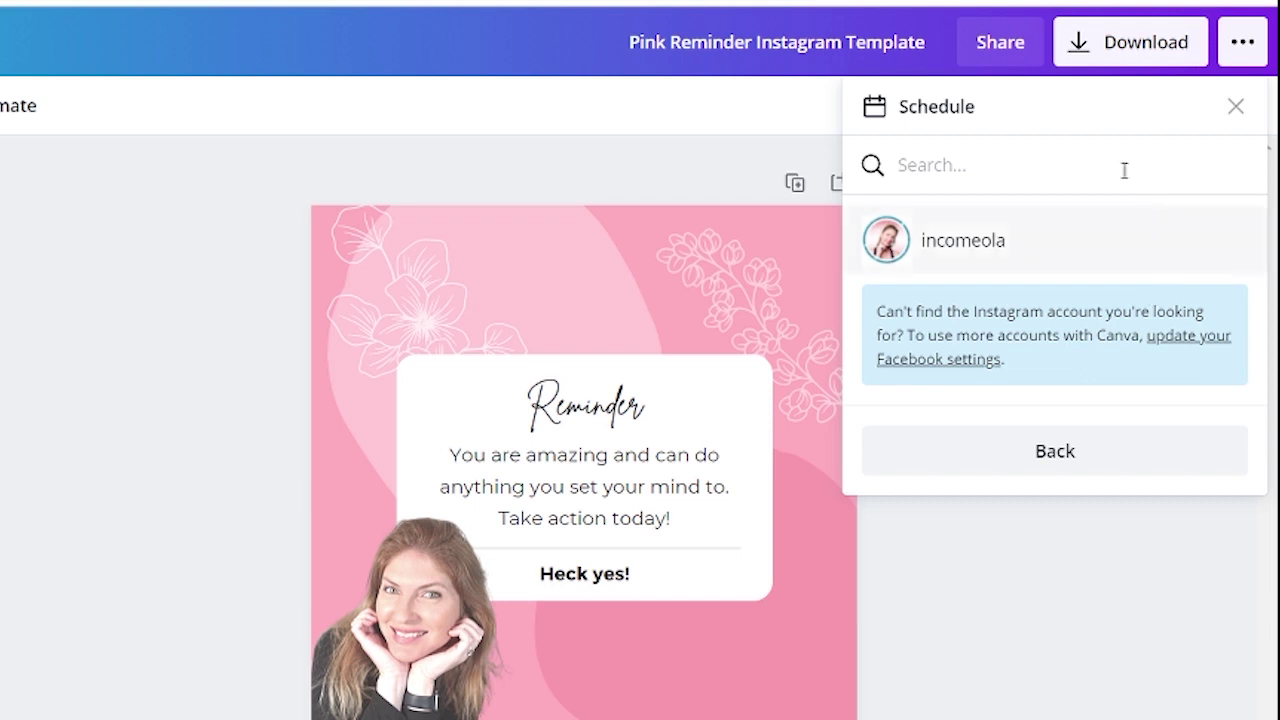
click(972, 249)
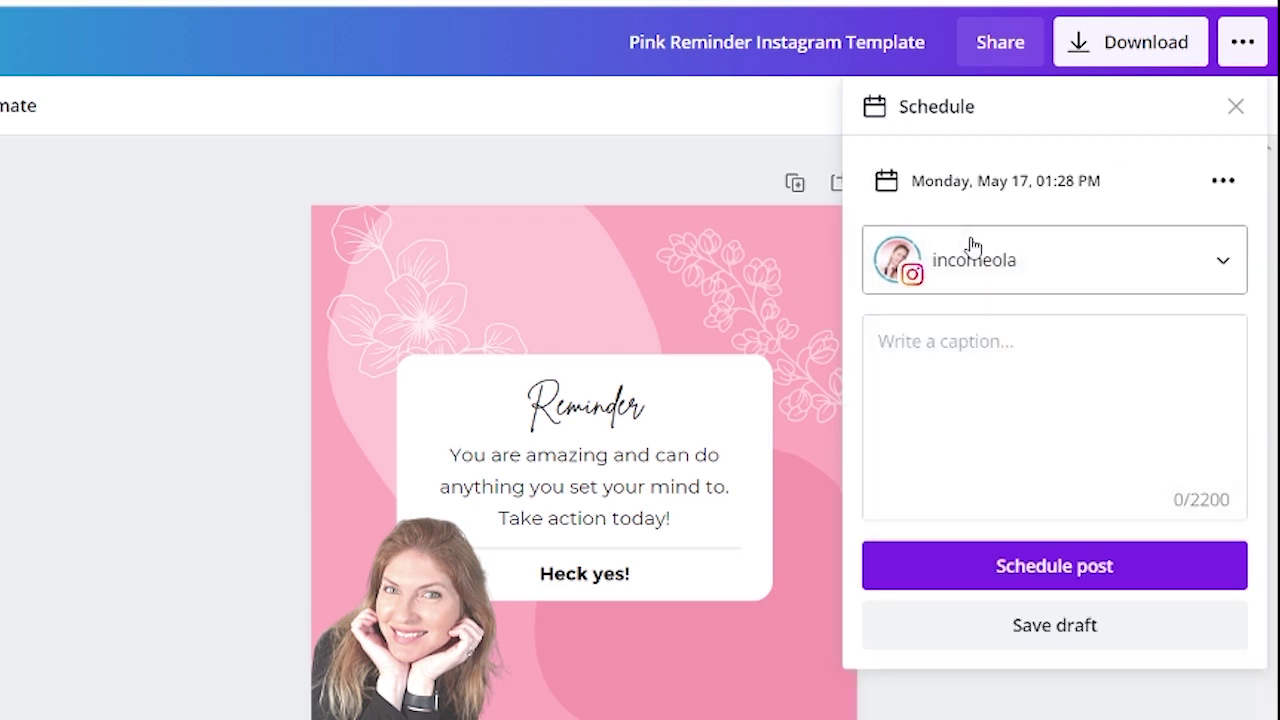
Add the caption 'wow! Dont forget ! #youtubetips' and schedule the post.
click(899, 340)
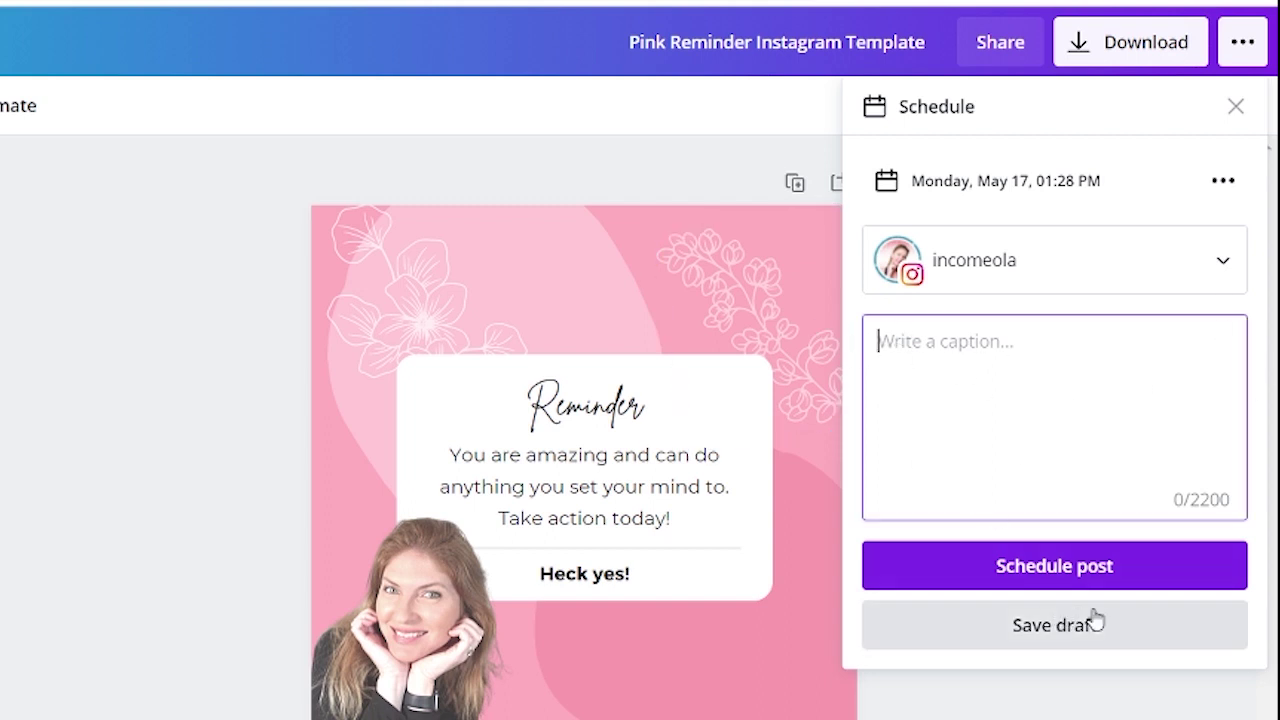
text(wow! Dont forget ! #youtubetips)
click(1057, 566)
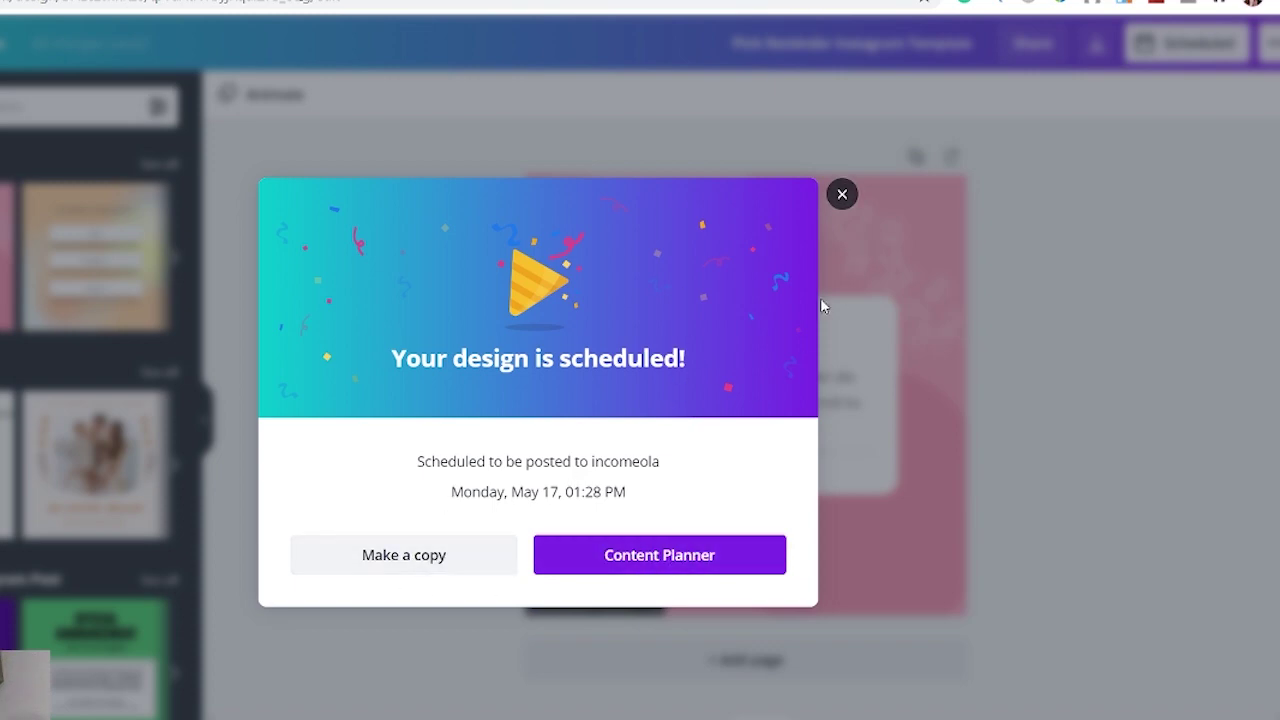
Dismiss the scheduled confirmation and browse the Content Planner calendar.
click(843, 195)
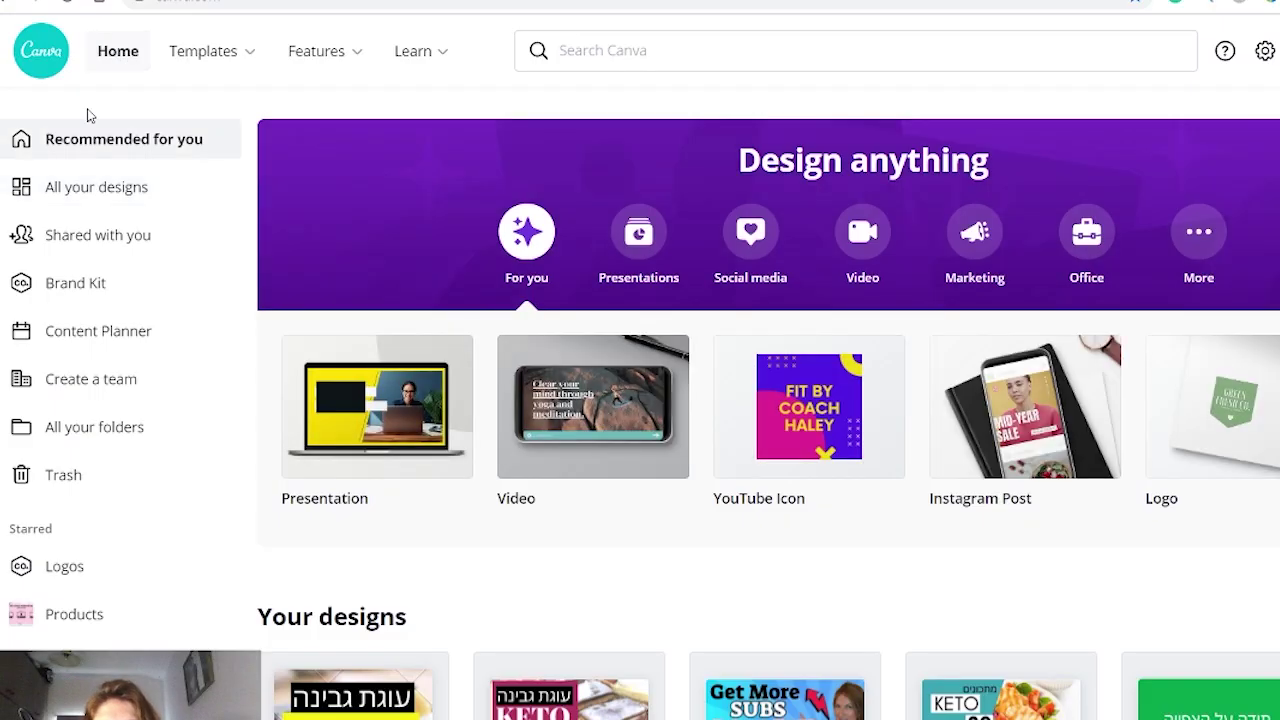
click(90, 338)
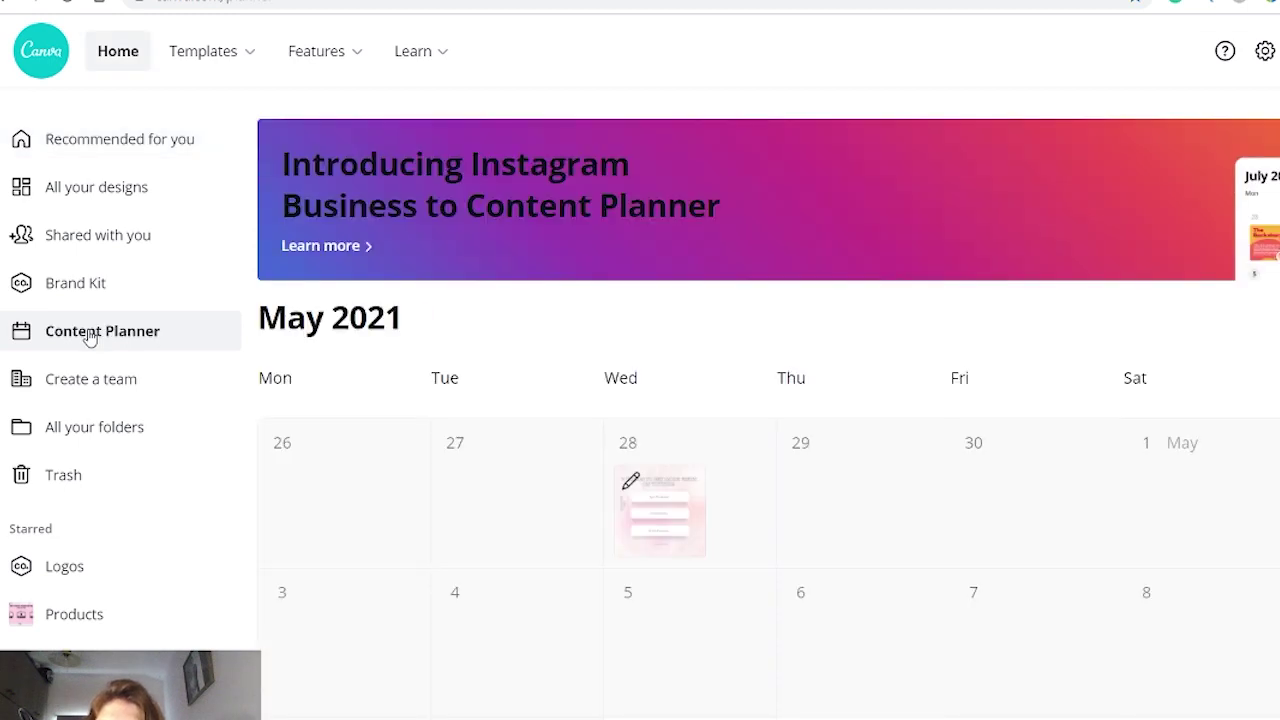
scroll(686, 531, down, 2)
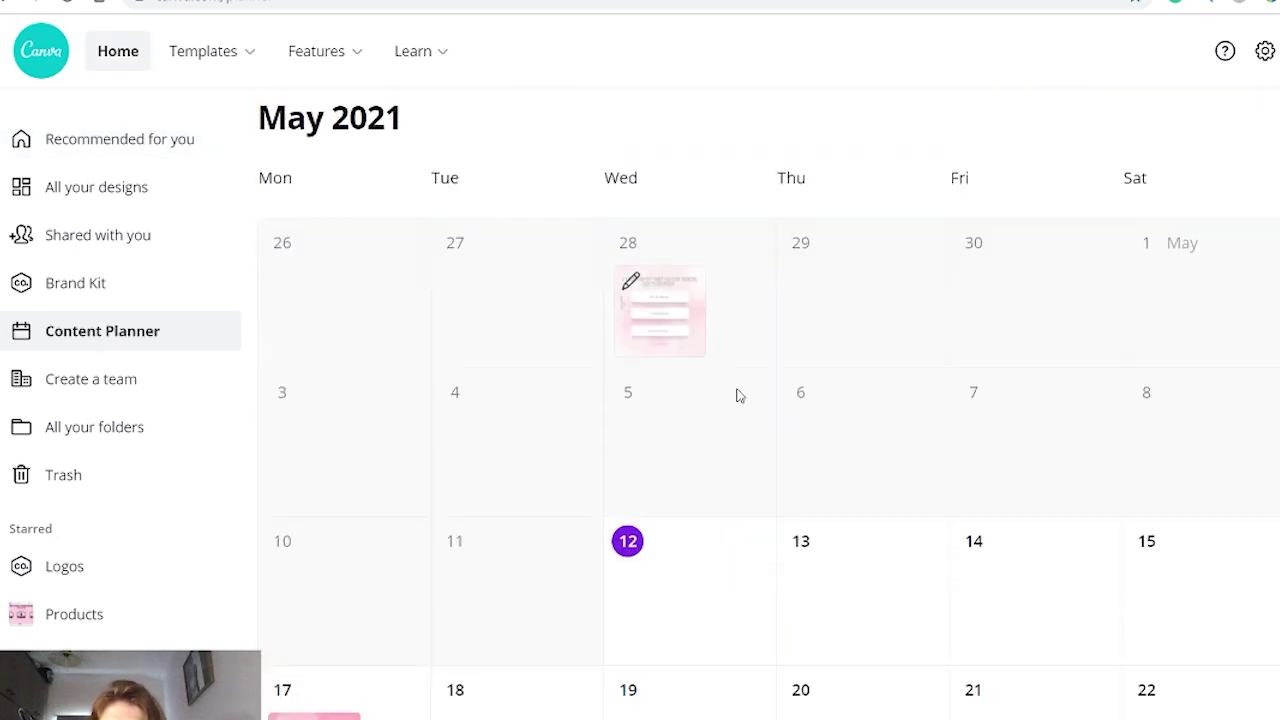
scroll(737, 397, down, 2)
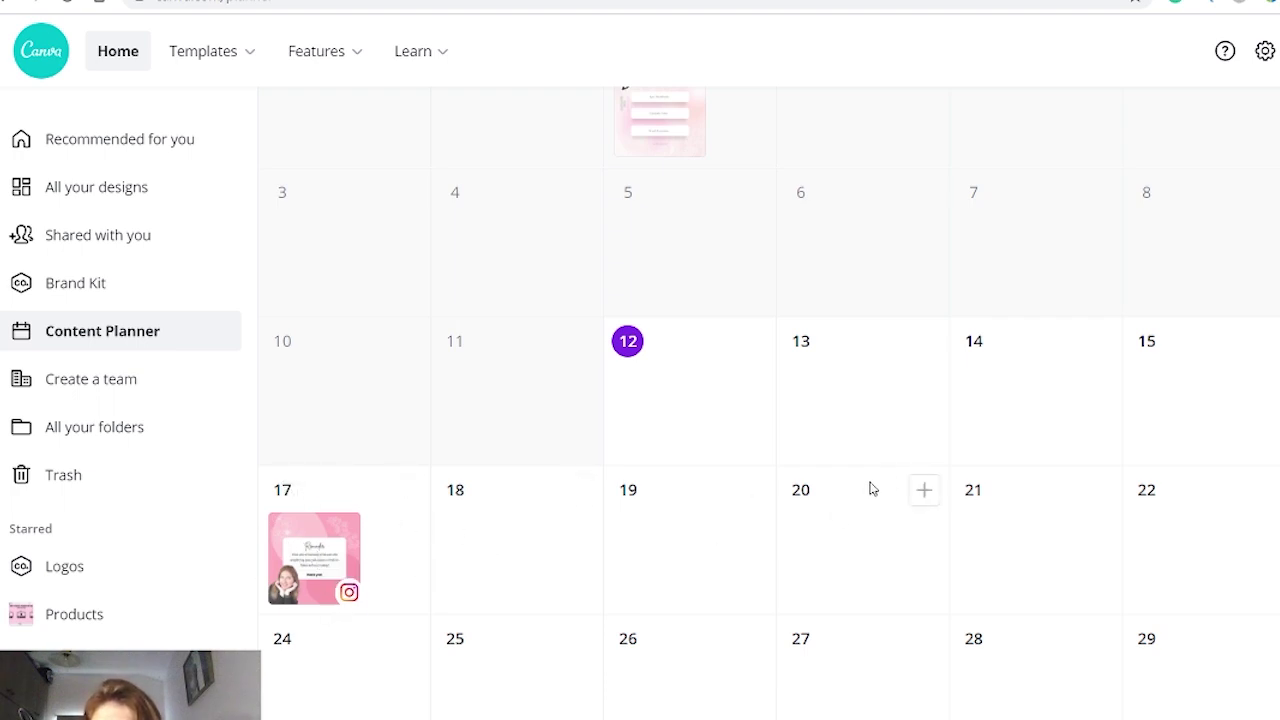
scroll(986, 463, up, 2)
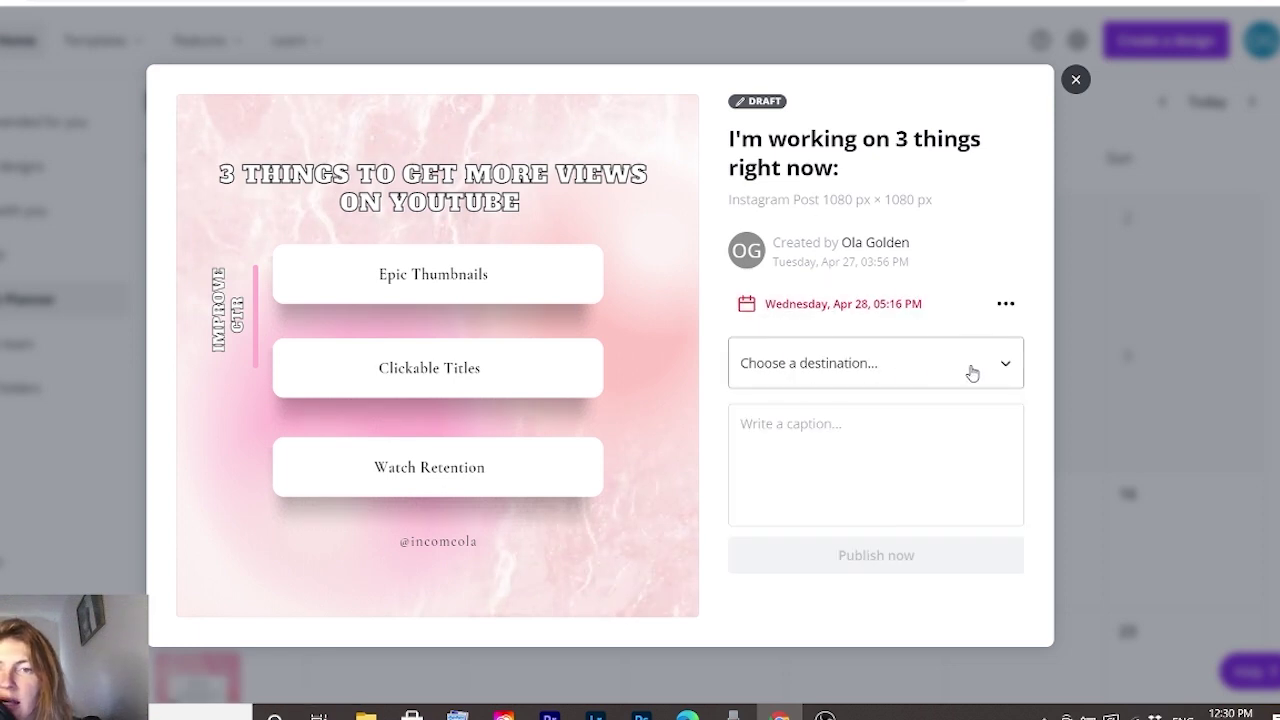
Set the April 28 draft's destination to incomeola and select its empty caption box.
click(1003, 370)
scroll(866, 416, down, 1)
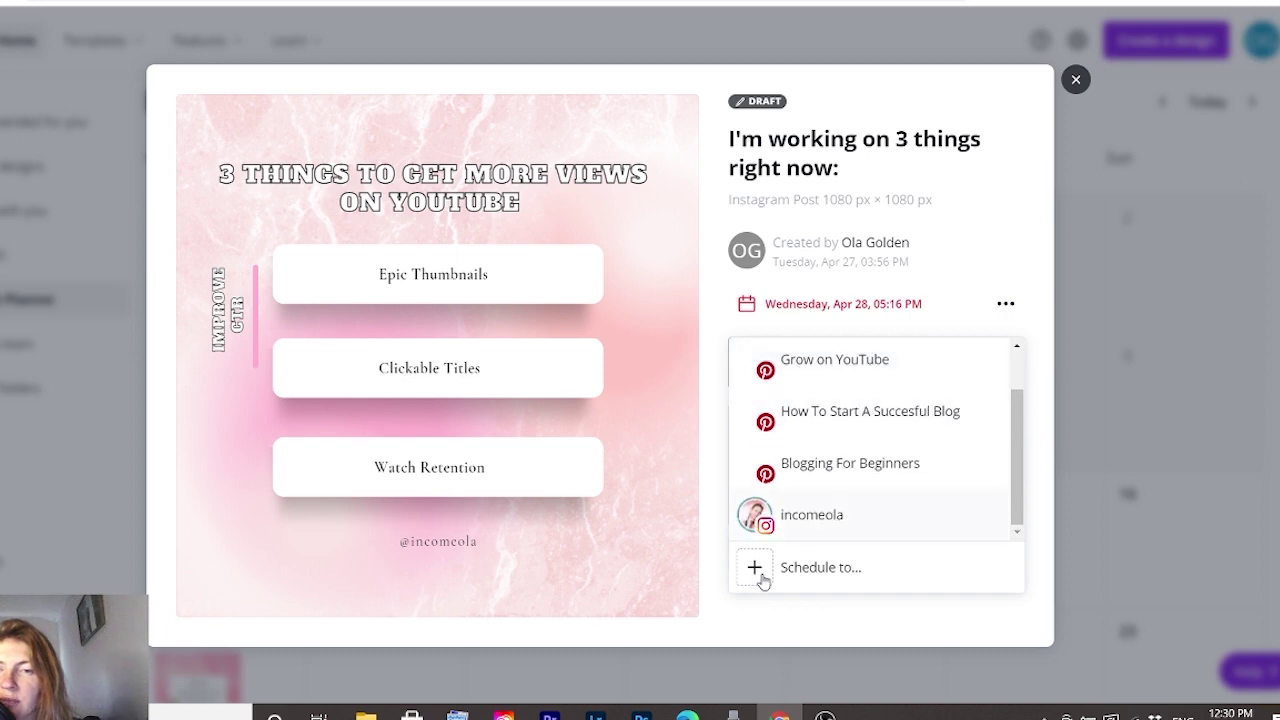
click(820, 522)
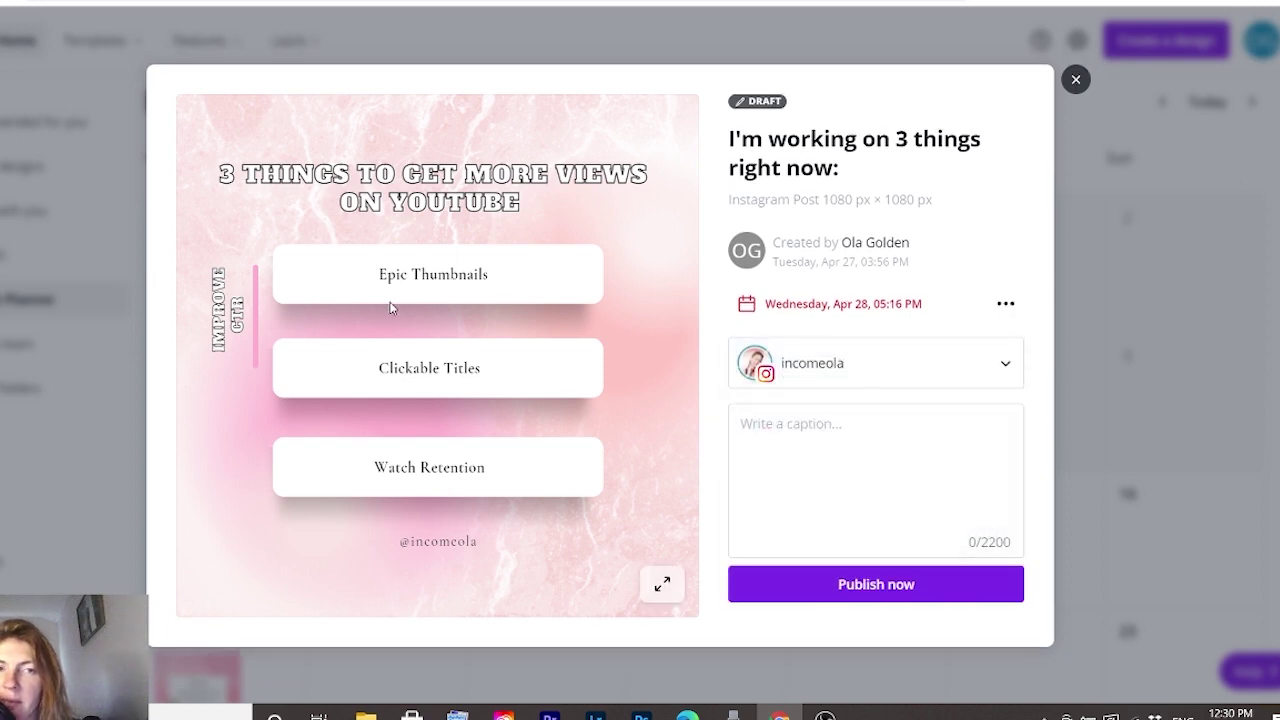
click(783, 427)
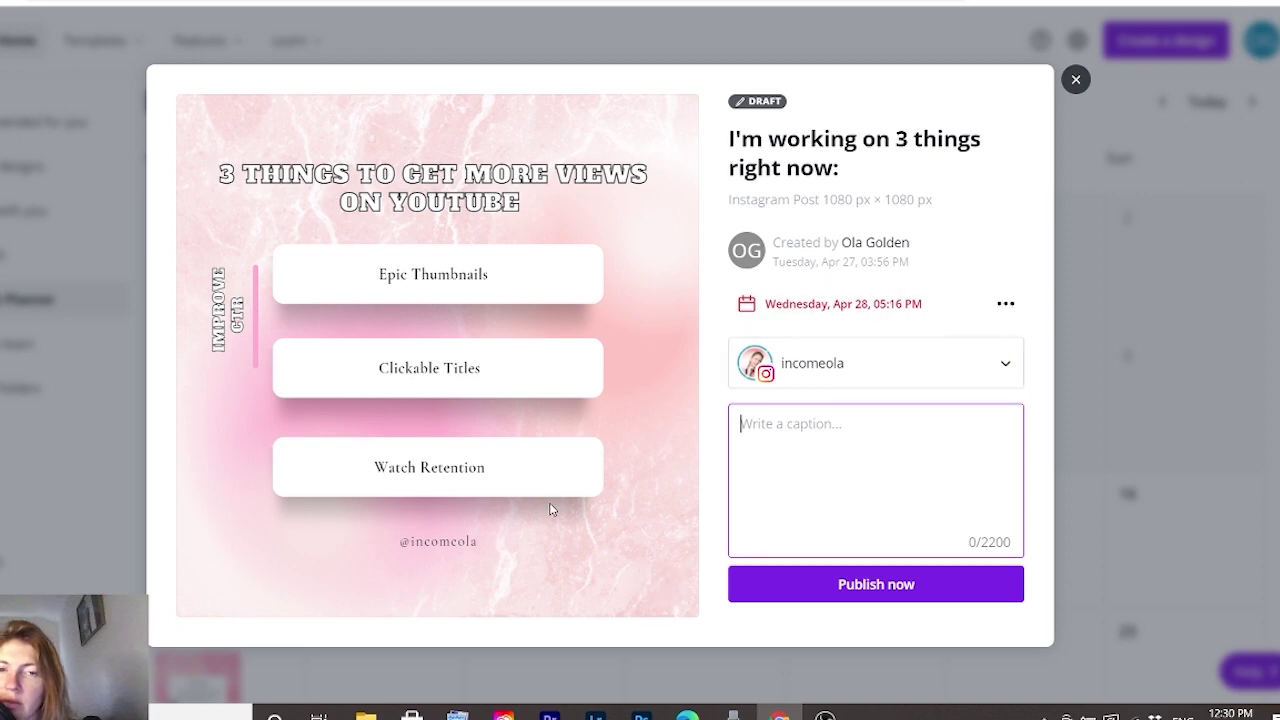
mouse_move(437, 355)
click(1075, 79)
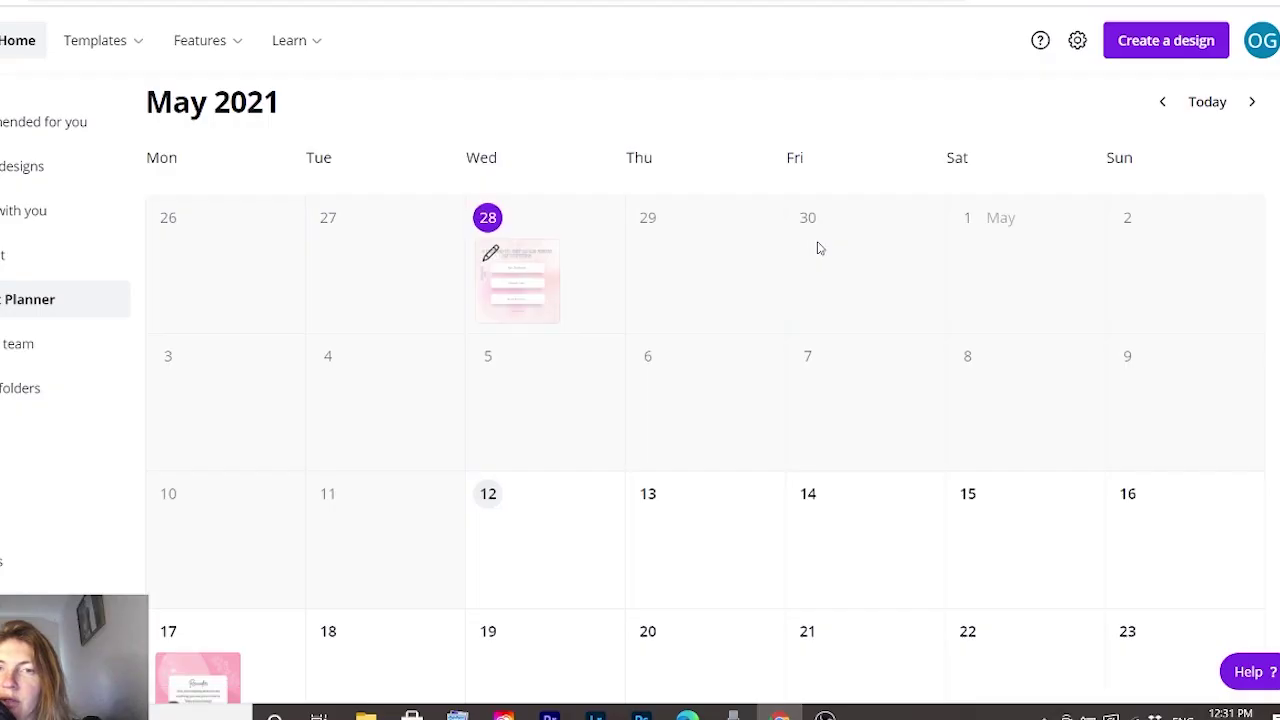
scroll(428, 405, down, 3)
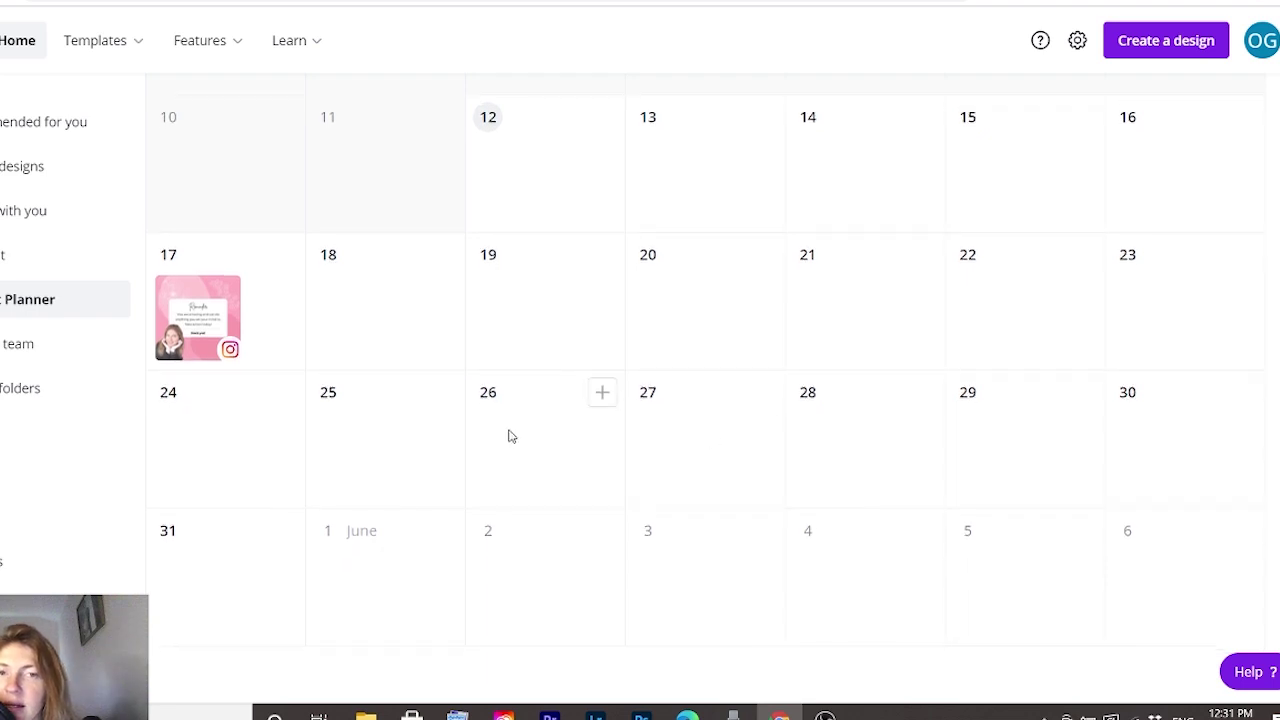
scroll(935, 424, up, 5)
scroll(746, 441, down, 3)
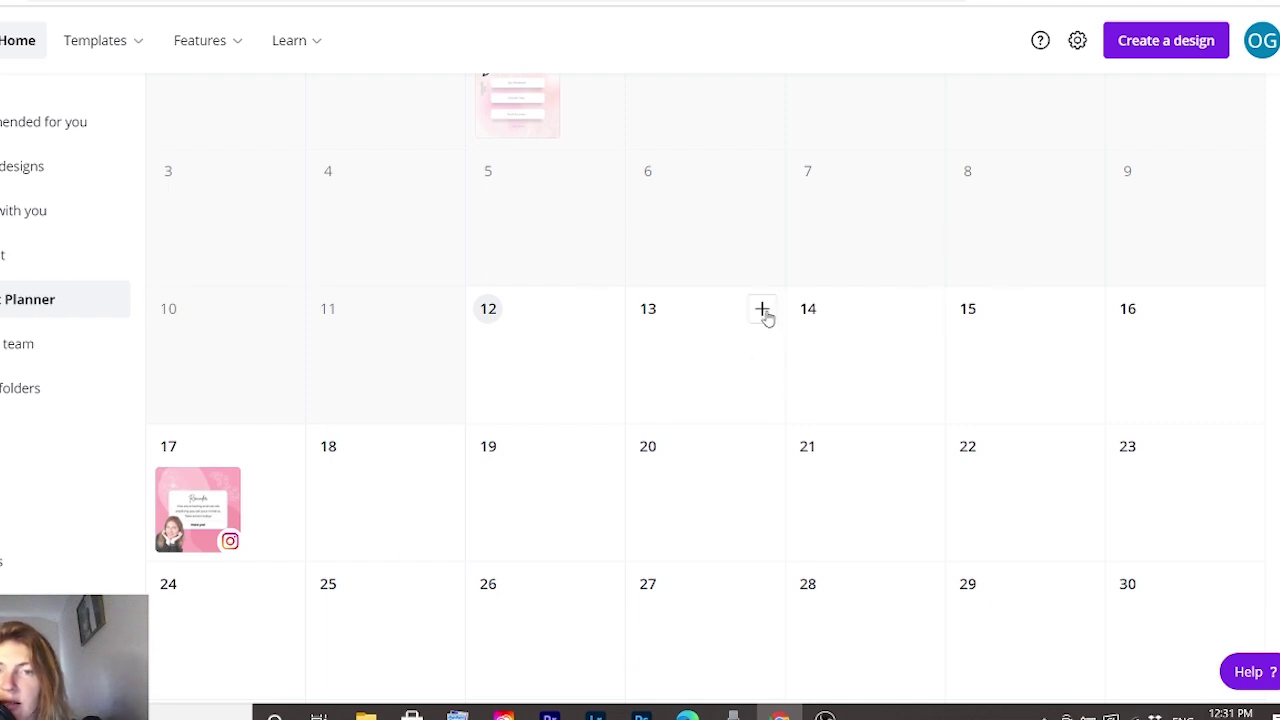
click(763, 311)
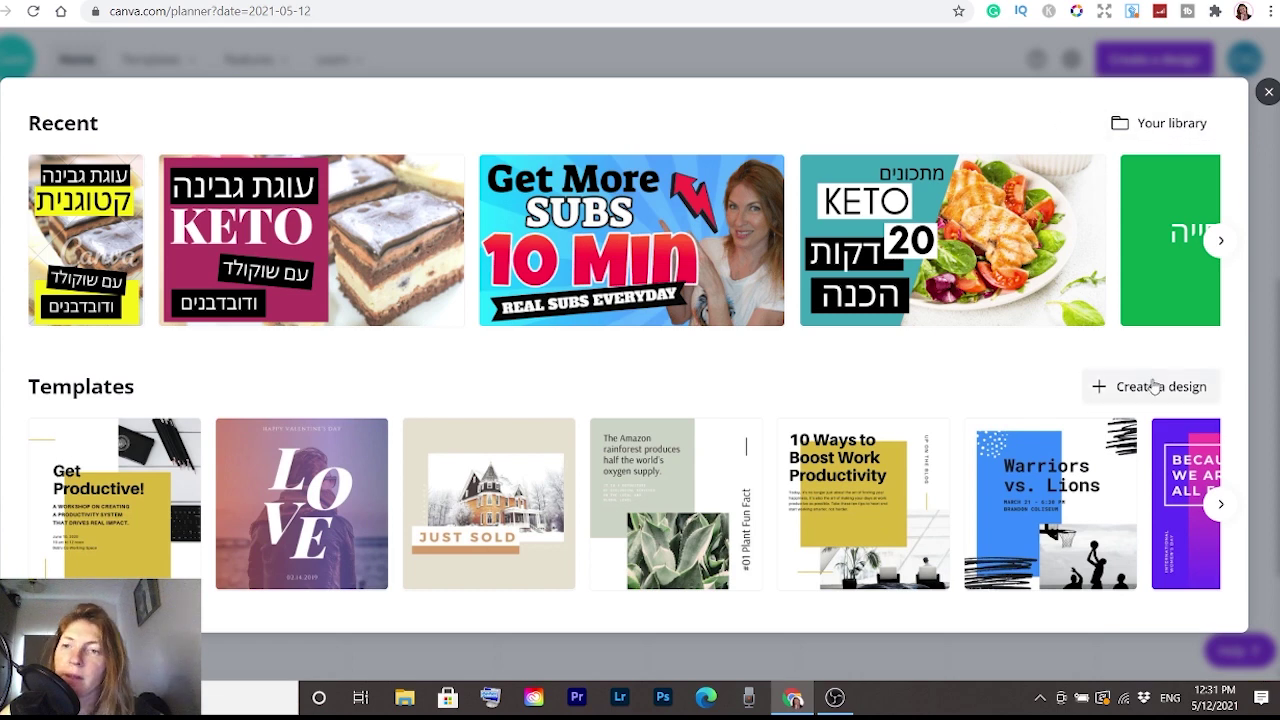
click(1268, 91)
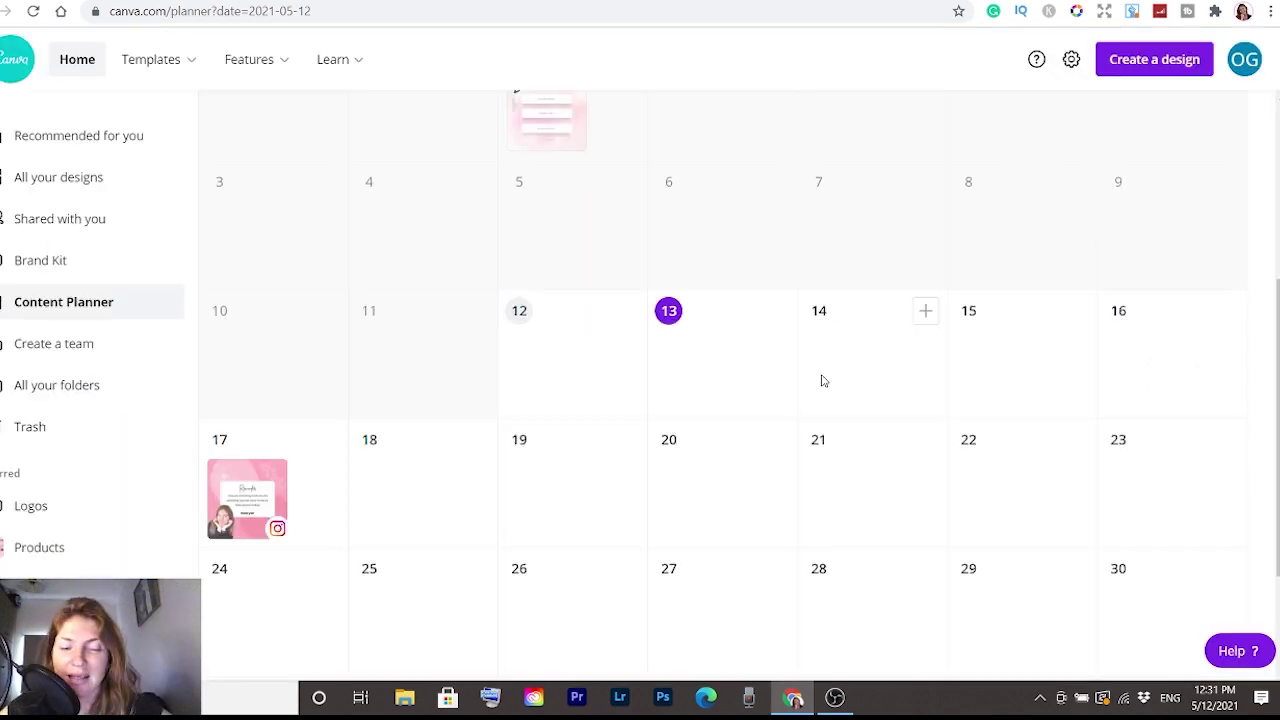